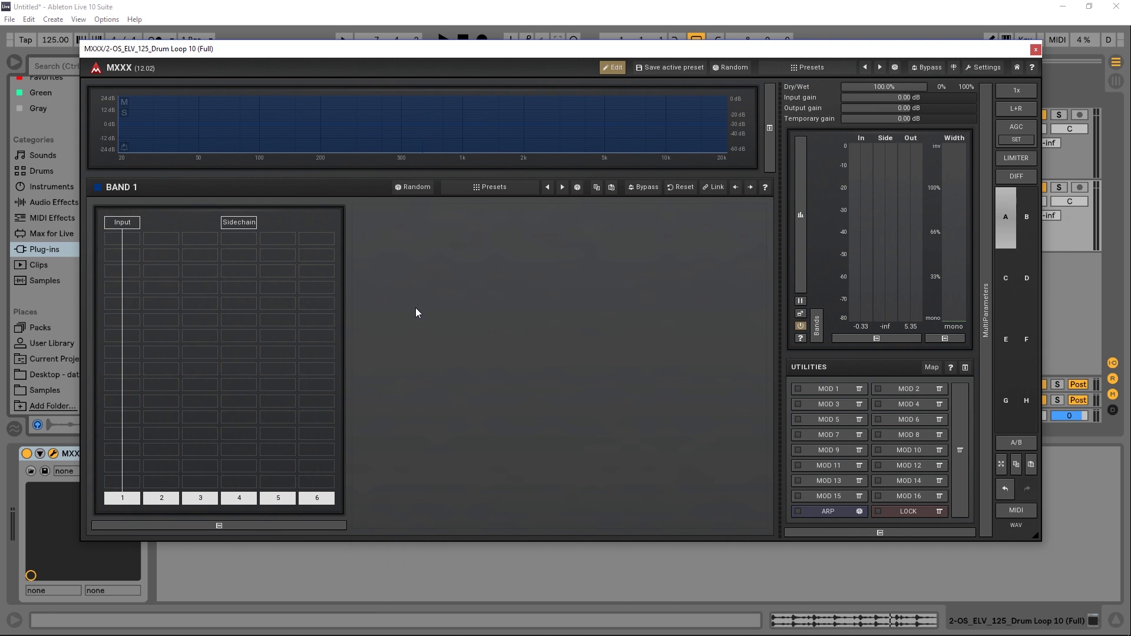
# - Add an Autopan module to an empty Band 1 slot by searching 'auto'
pyautogui.doubleClick(130, 325)
pyautogui.moveTo(272, 250); pyautogui.dragTo(364, 173)
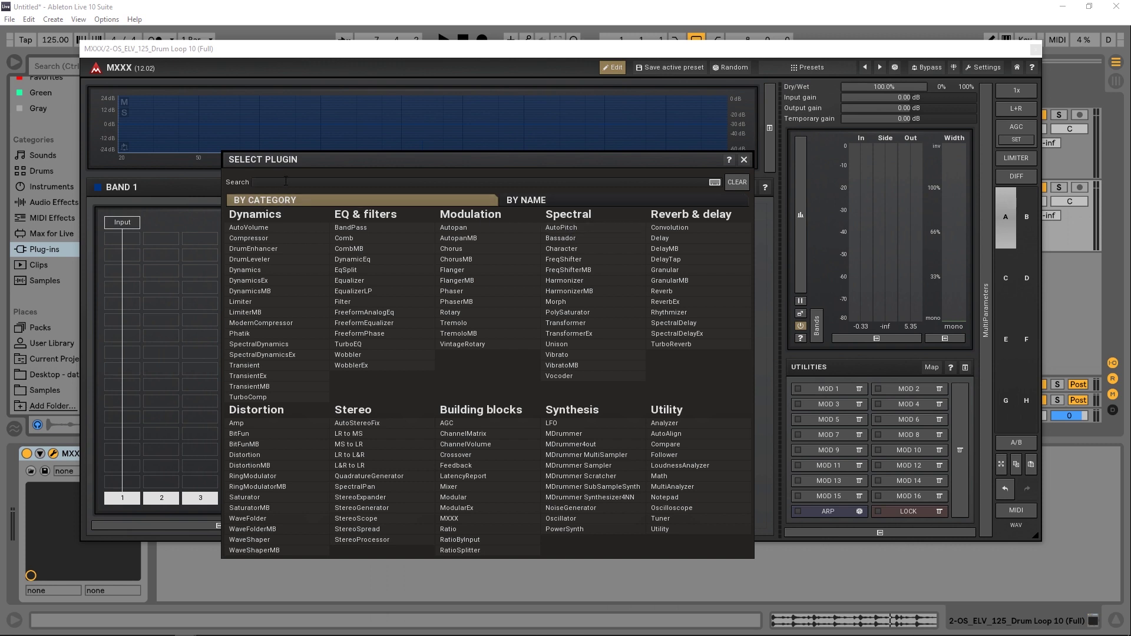
pyautogui.write('auto')
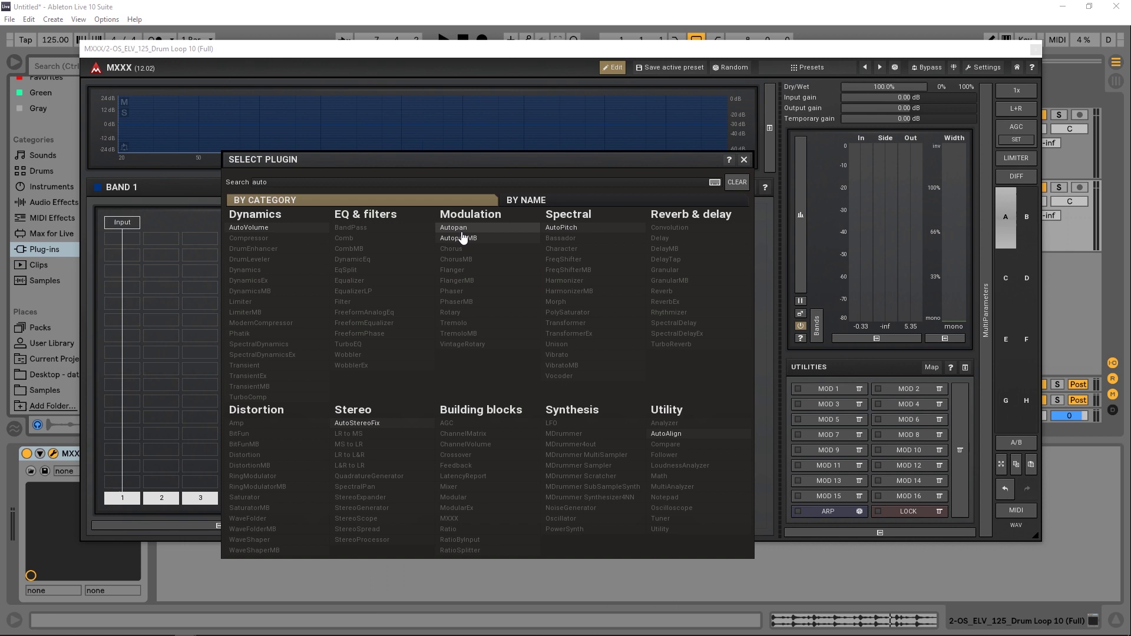
pyautogui.click(461, 231)
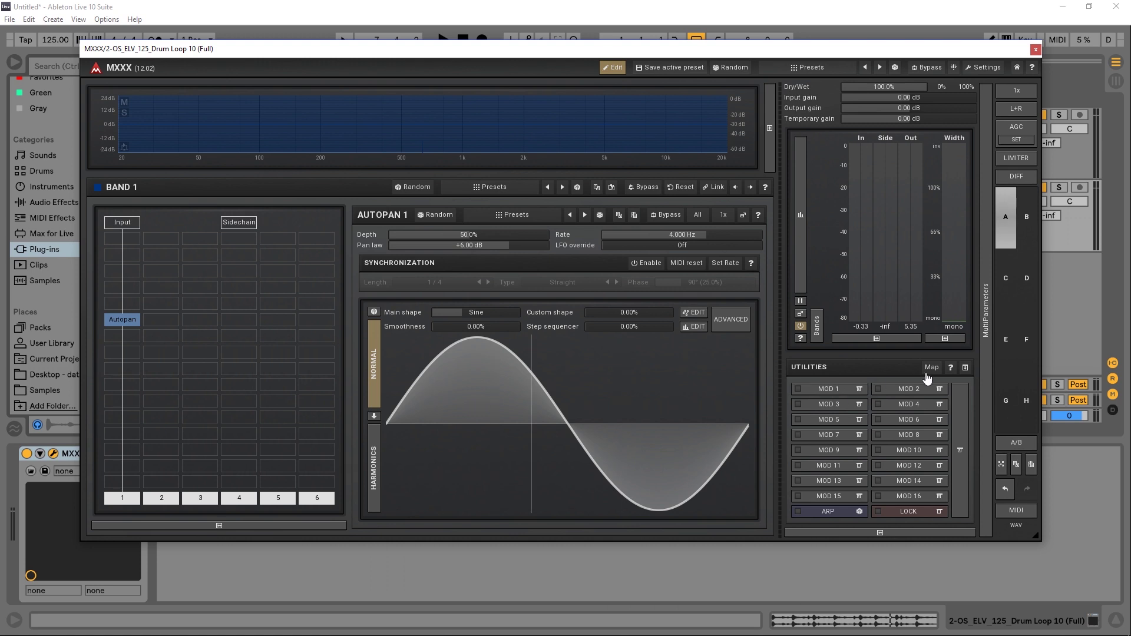
# - Enable the modulators, turn on MOD 1 and open its editor
pyautogui.click(866, 533)
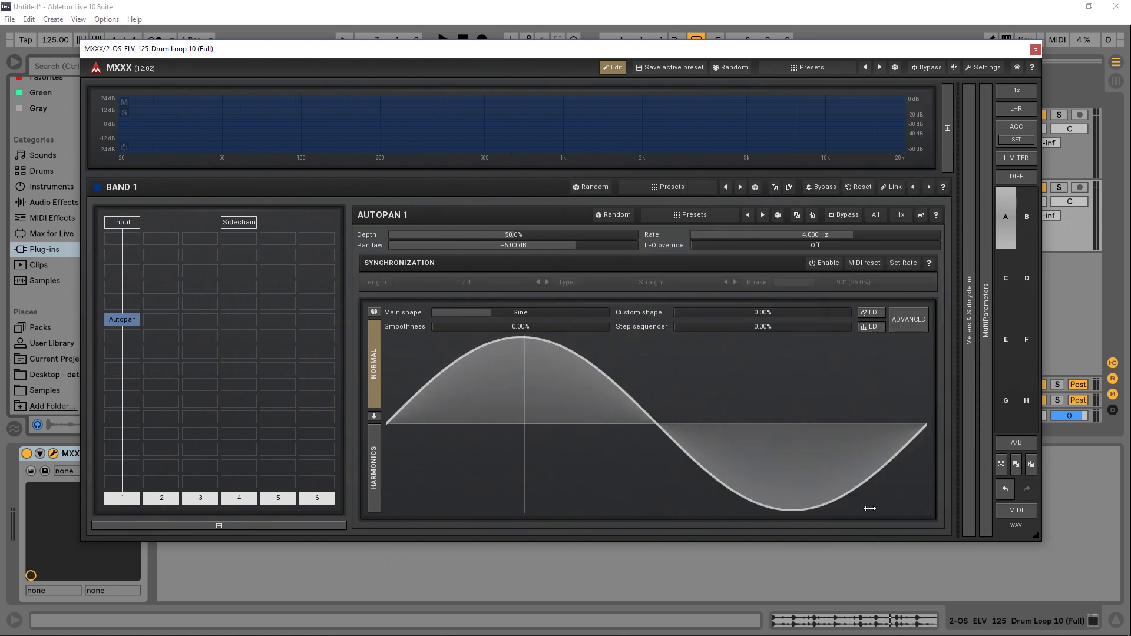
pyautogui.click(969, 349)
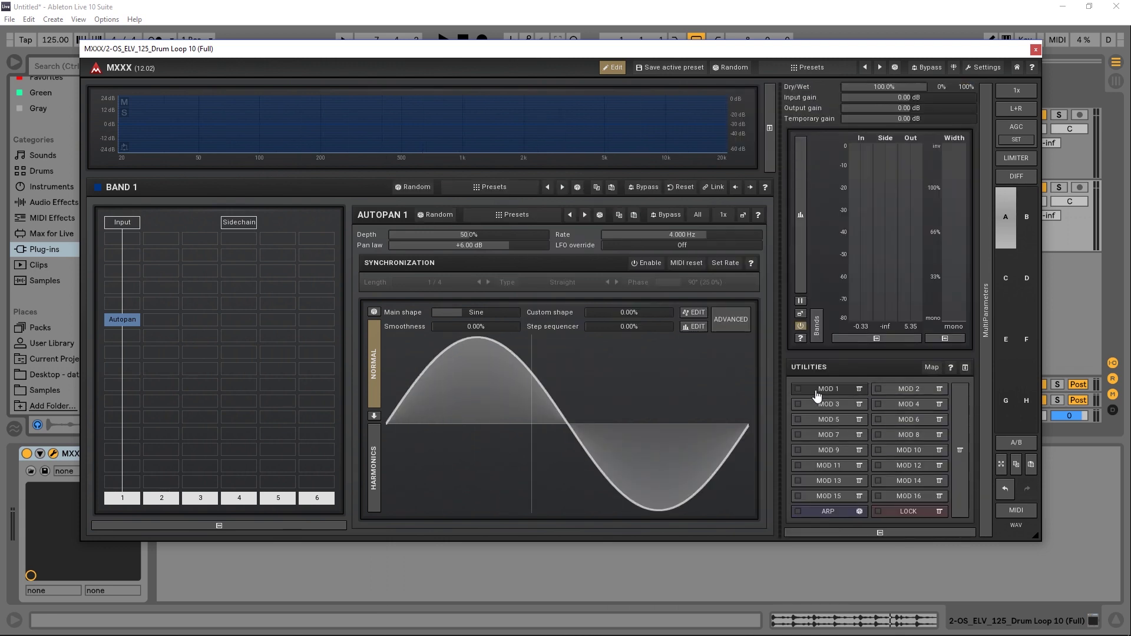
pyautogui.click(962, 414)
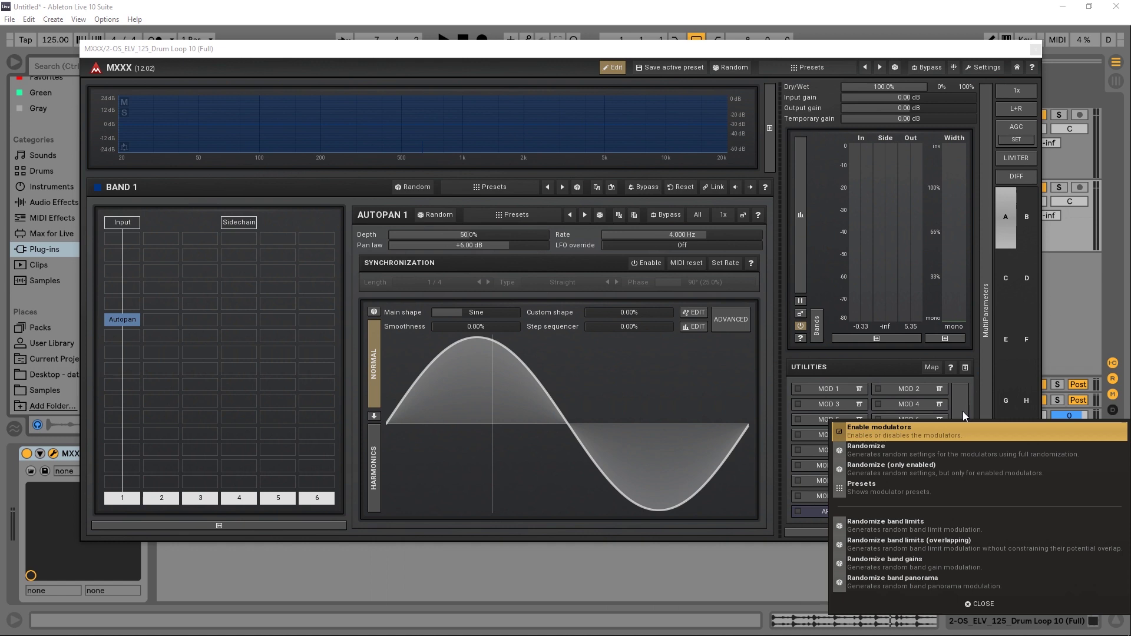
pyautogui.click(964, 422)
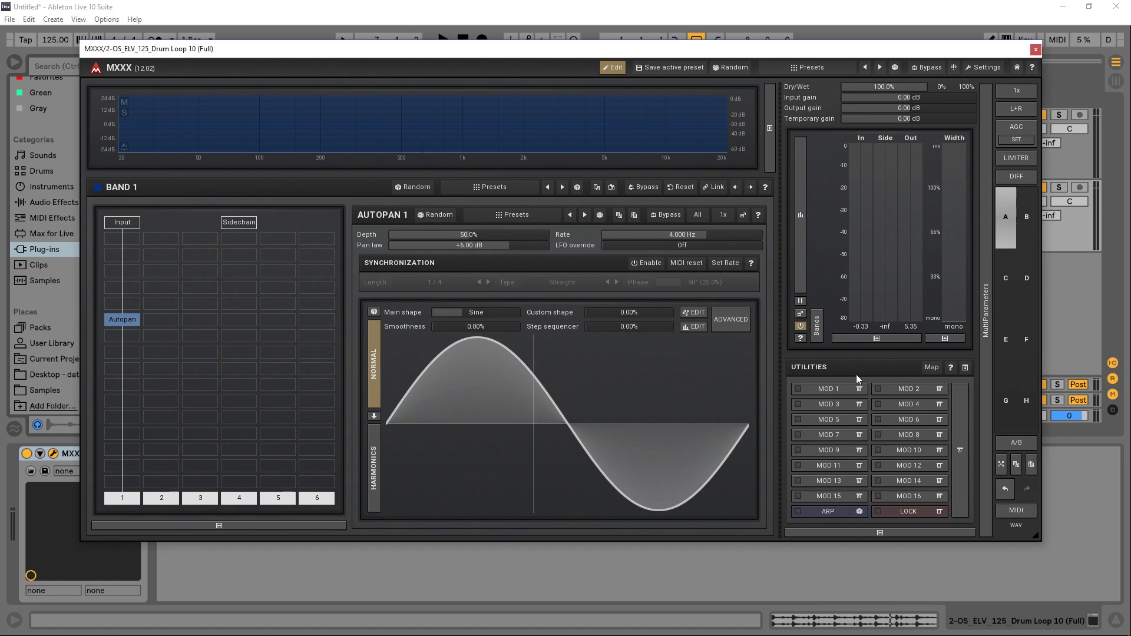
pyautogui.click(797, 390)
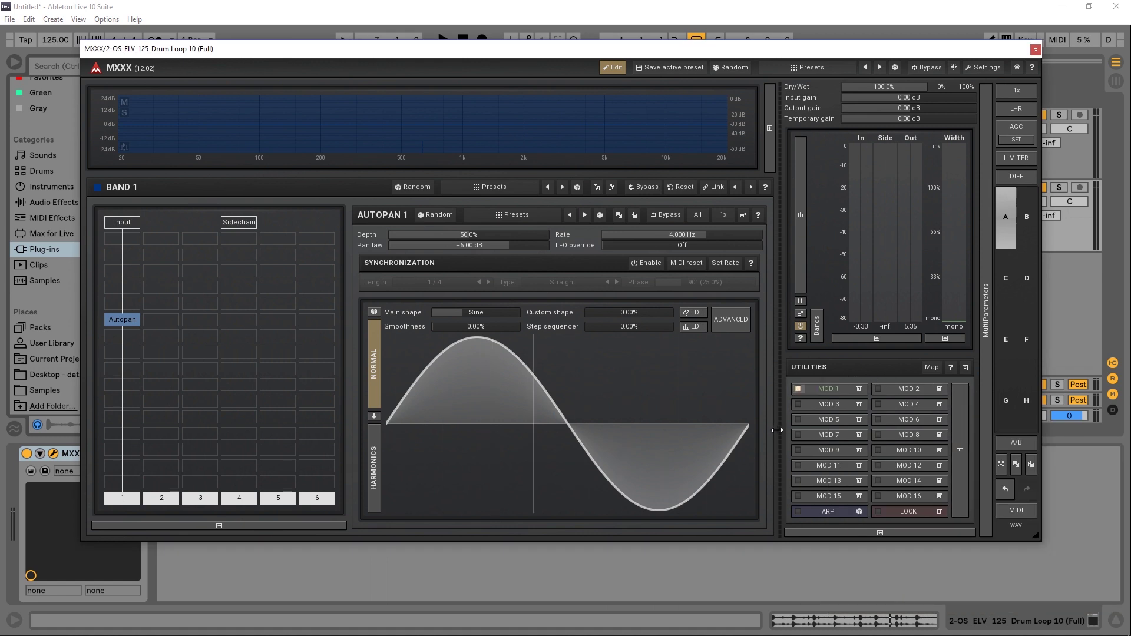
pyautogui.click(827, 389)
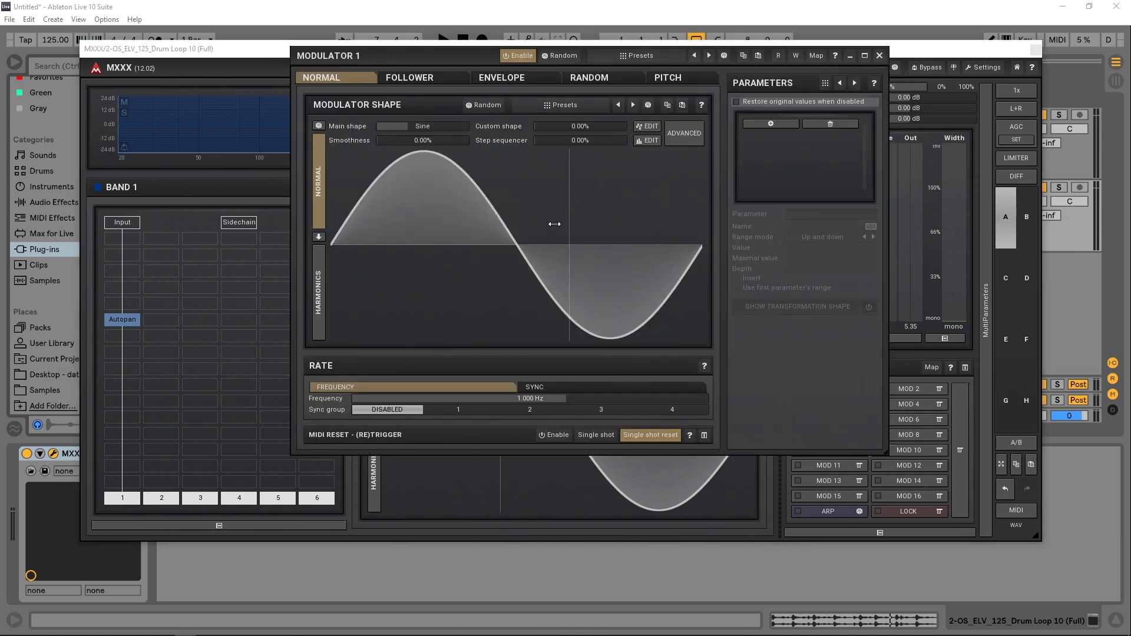
# - Use MOD 1's Learn to link Autopan Rate and Depth, then reopen Modulator 1's settings
pyautogui.click(879, 56)
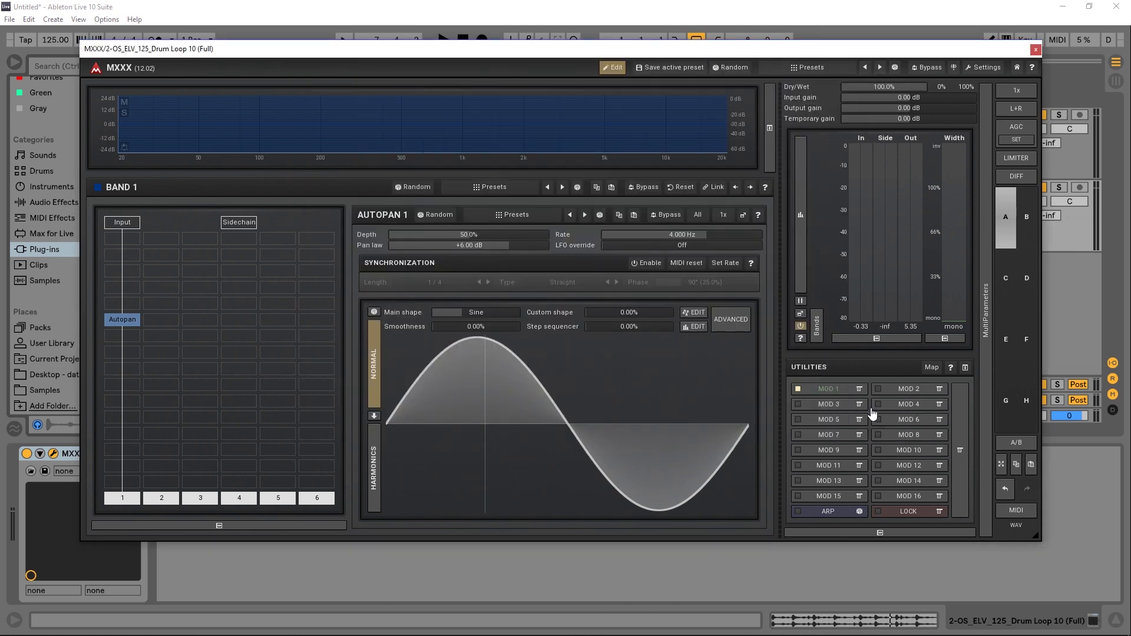
pyautogui.click(860, 390)
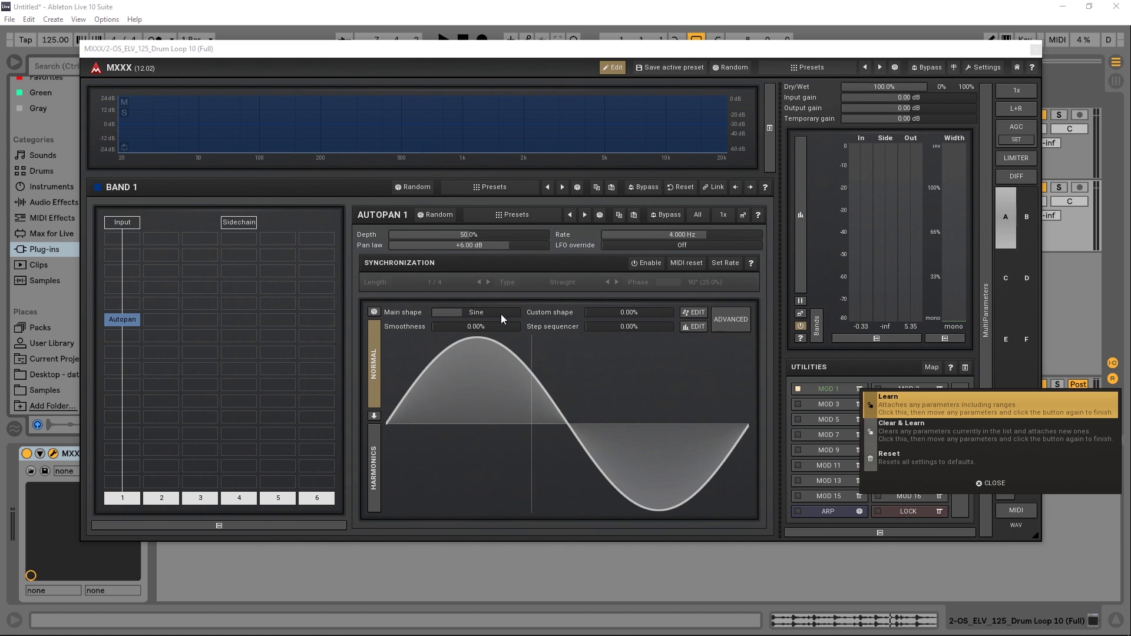
pyautogui.click(914, 406)
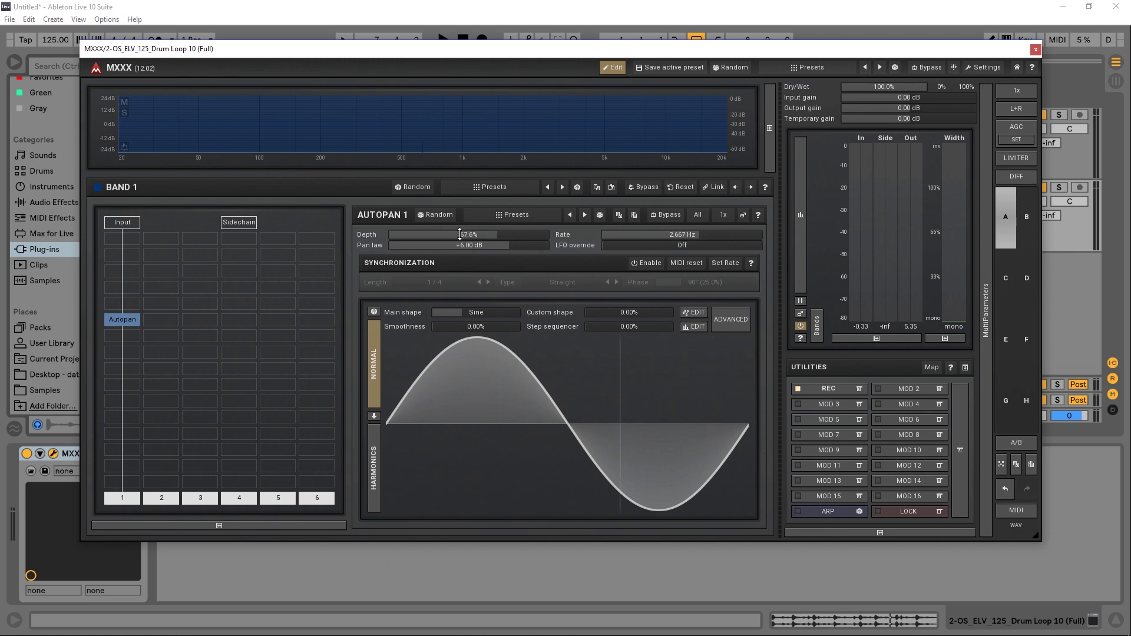
pyautogui.click(860, 389)
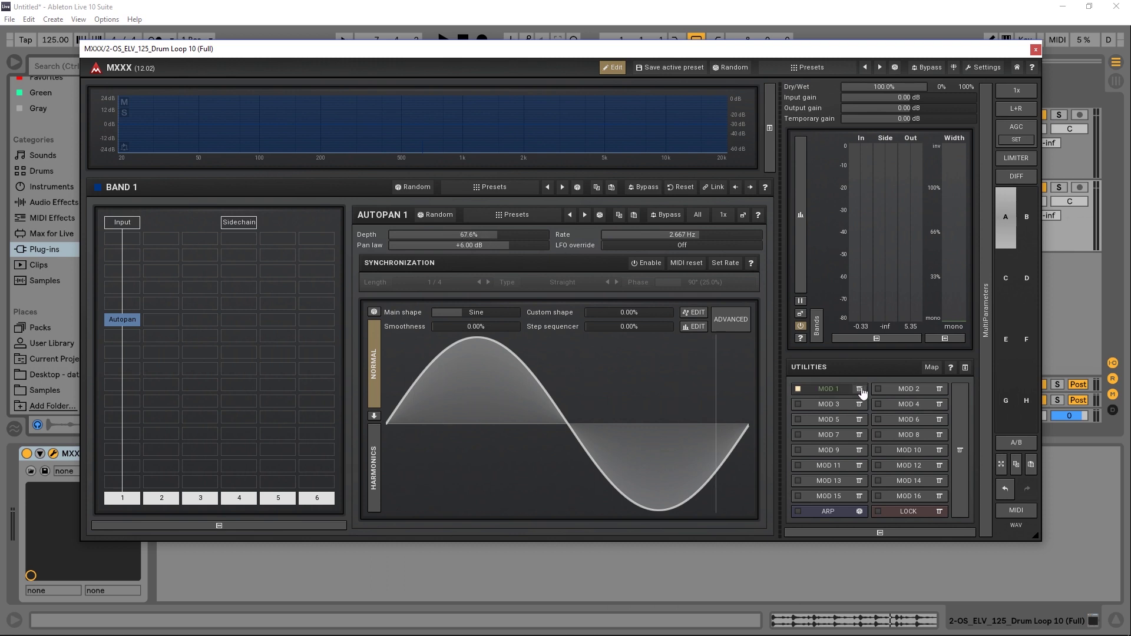
pyautogui.click(826, 393)
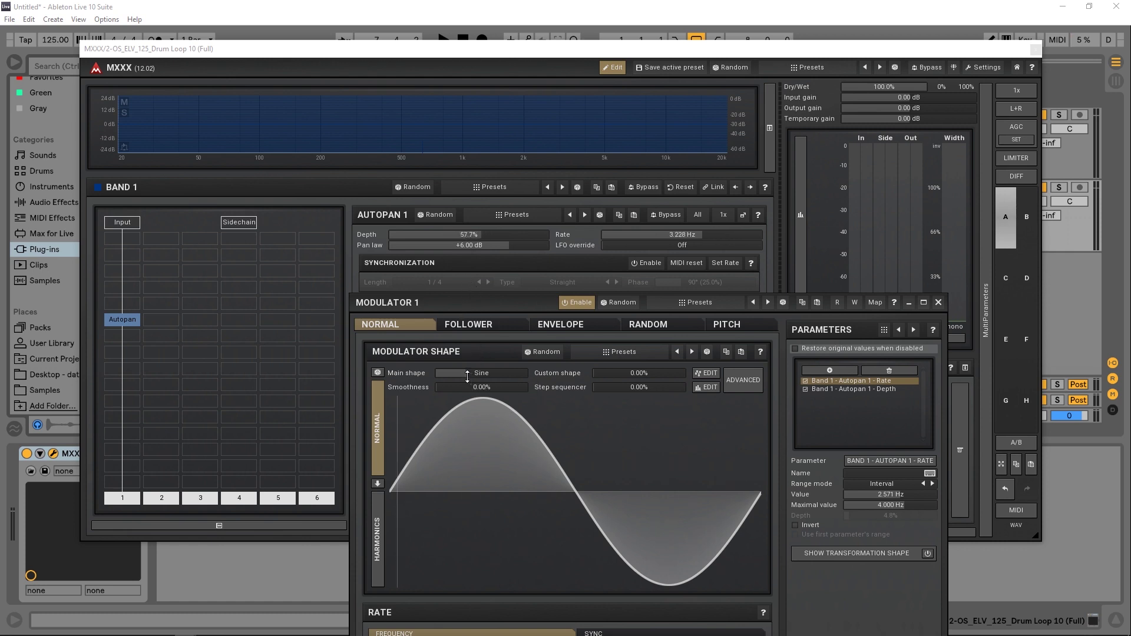
# - Morph Modulator 1's shape to Harmonics and set its free-running rate to 0.0132 Hz
pyautogui.moveTo(467, 377); pyautogui.dragTo(468, 349)
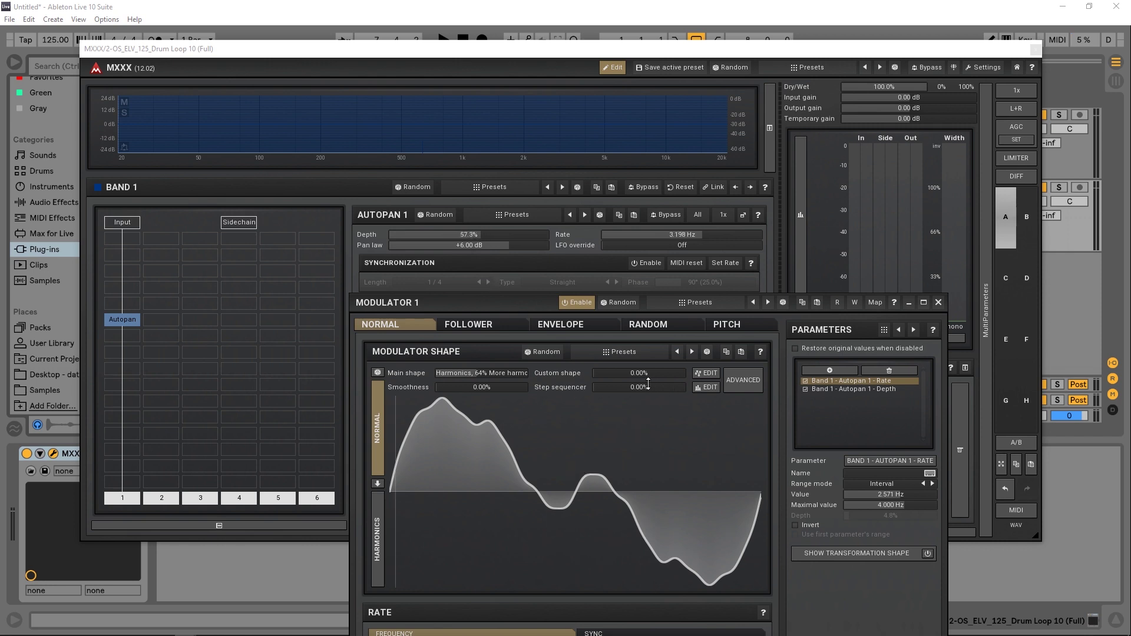
pyautogui.moveTo(494, 305); pyautogui.dragTo(703, 146)
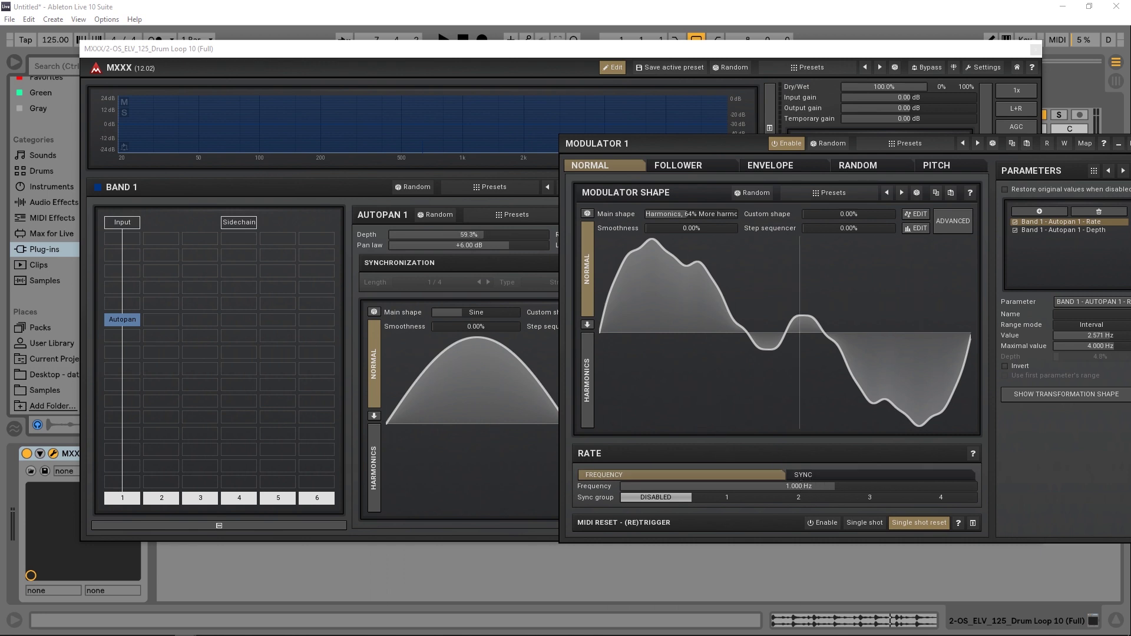
pyautogui.moveTo(800, 486); pyautogui.dragTo(617, 430)
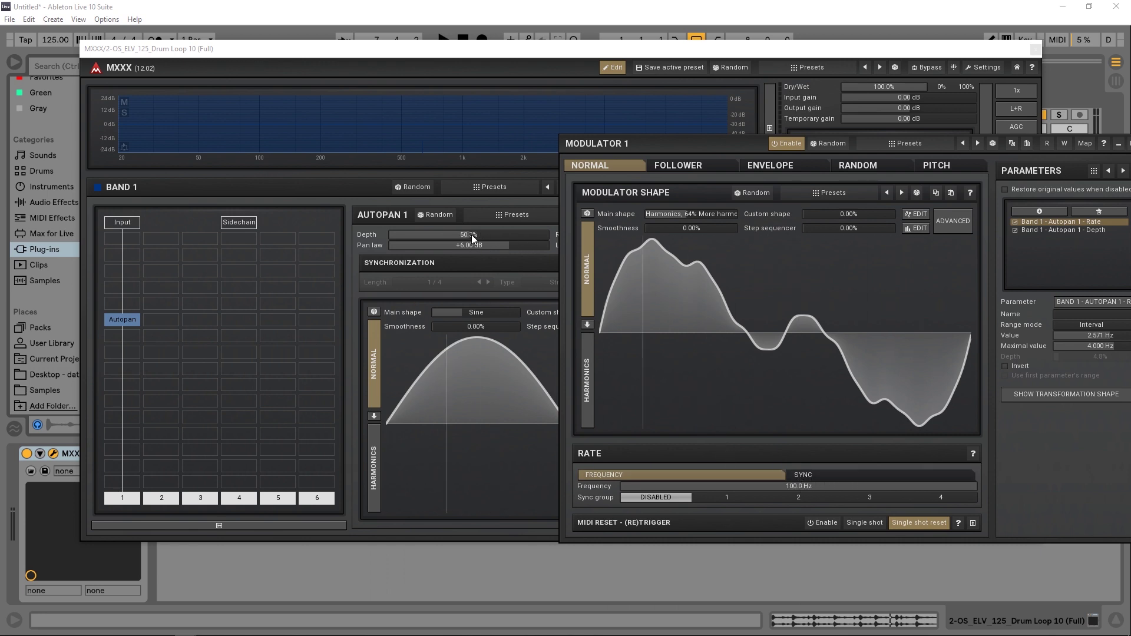
pyautogui.moveTo(799, 486); pyautogui.dragTo(701, 486)
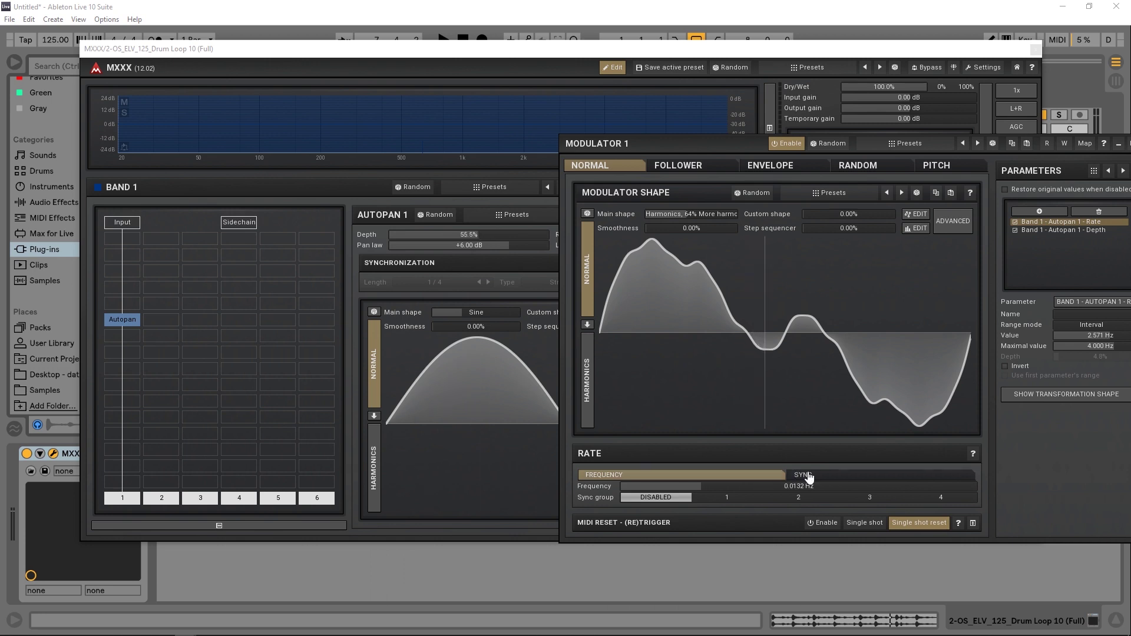
pyautogui.click(809, 475)
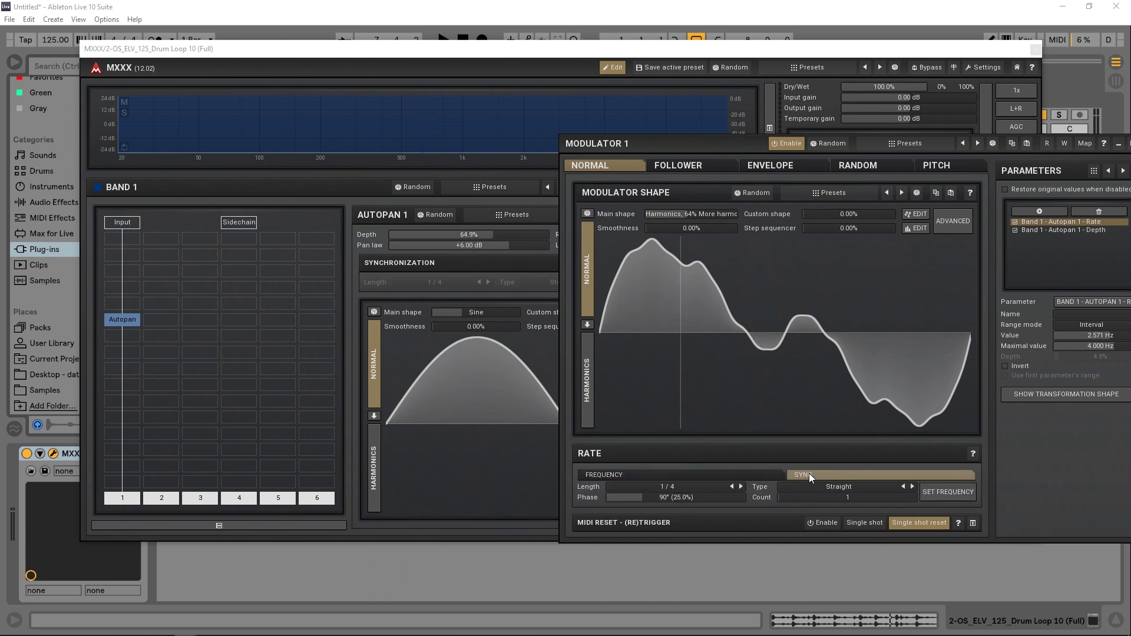
pyautogui.click(758, 475)
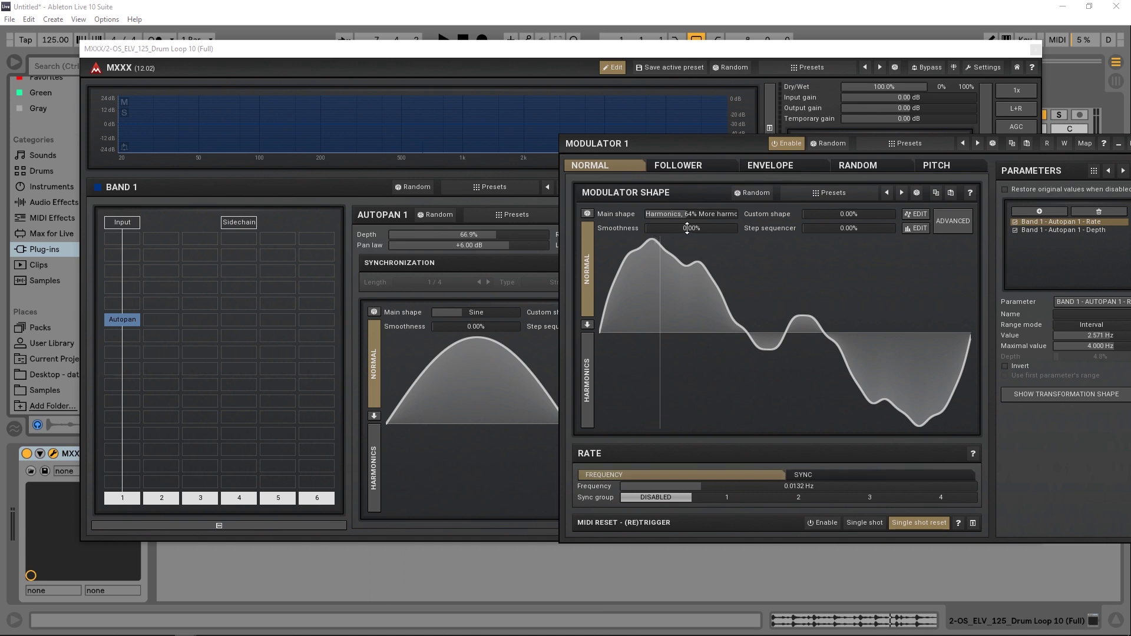
# - Set Modulator 1's smoothness to 40.8% and step sequencer to 32.4%
pyautogui.moveTo(666, 266); pyautogui.dragTo(665, 265)
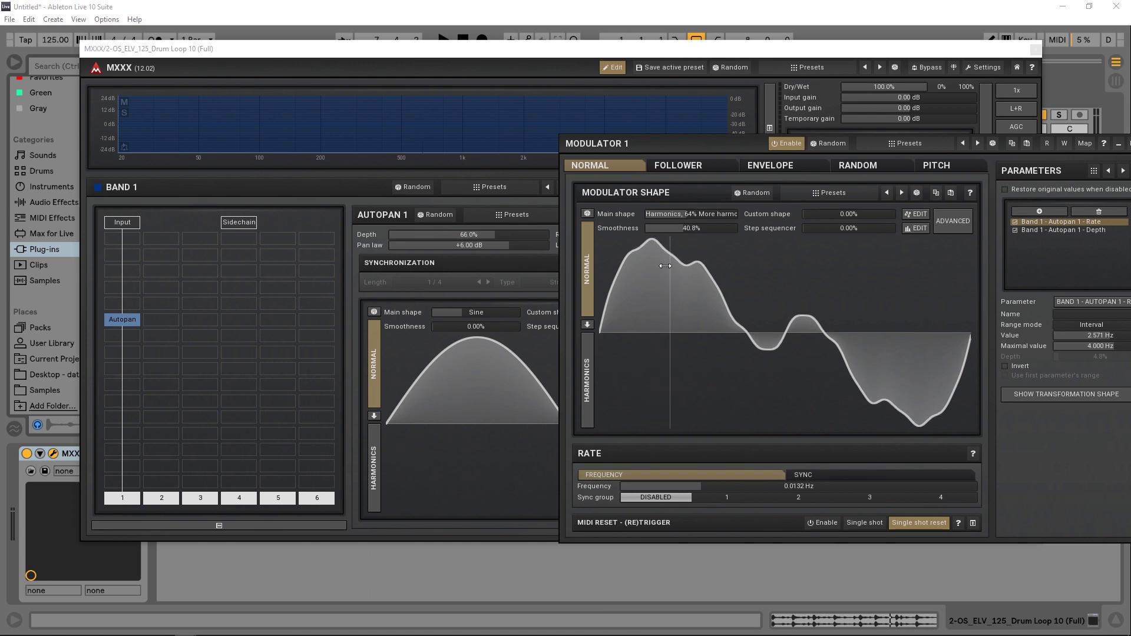
pyautogui.moveTo(739, 324); pyautogui.dragTo(739, 325)
pyautogui.moveTo(850, 228); pyautogui.dragTo(851, 221)
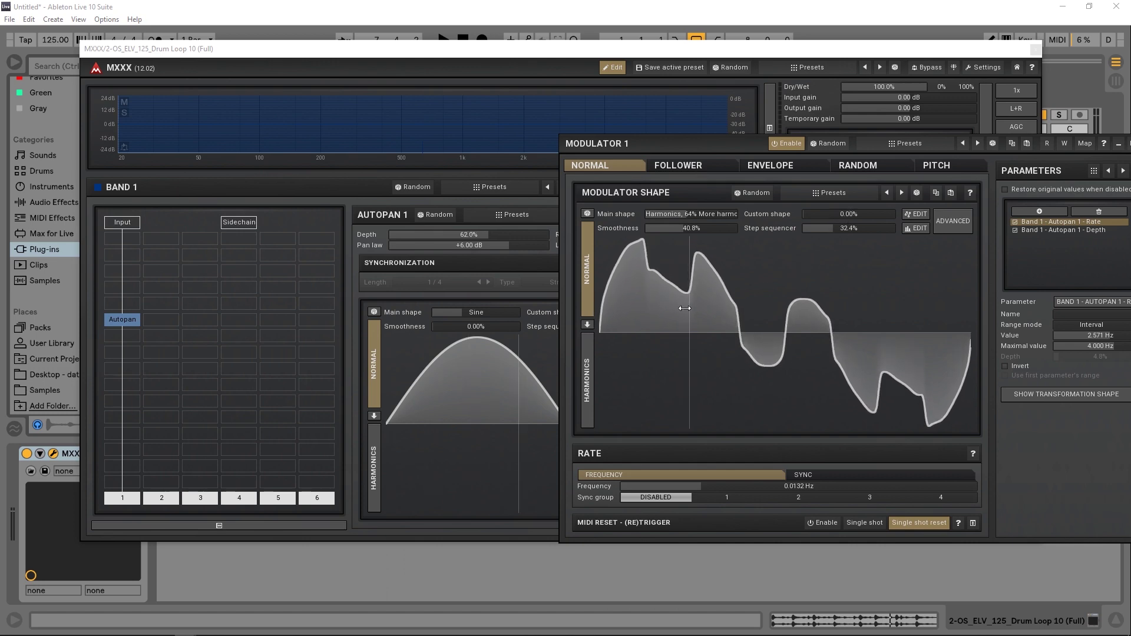
pyautogui.moveTo(663, 143); pyautogui.dragTo(381, 90)
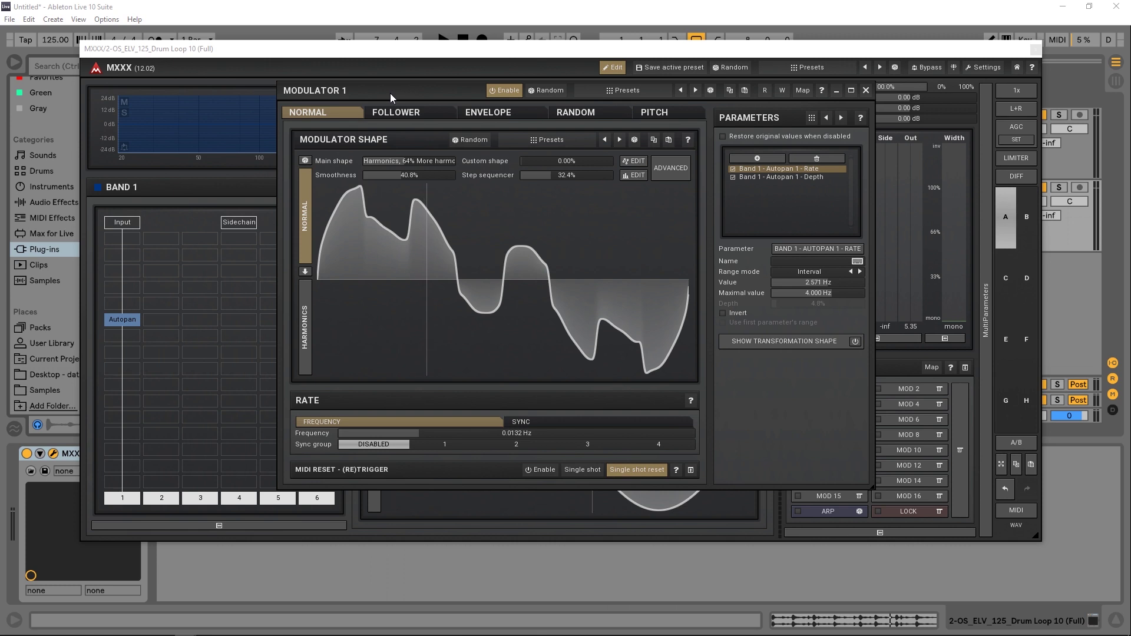
# - Play the drum loop and raise Modulator 1's rate to 0.3631 Hz
pyautogui.press('space')
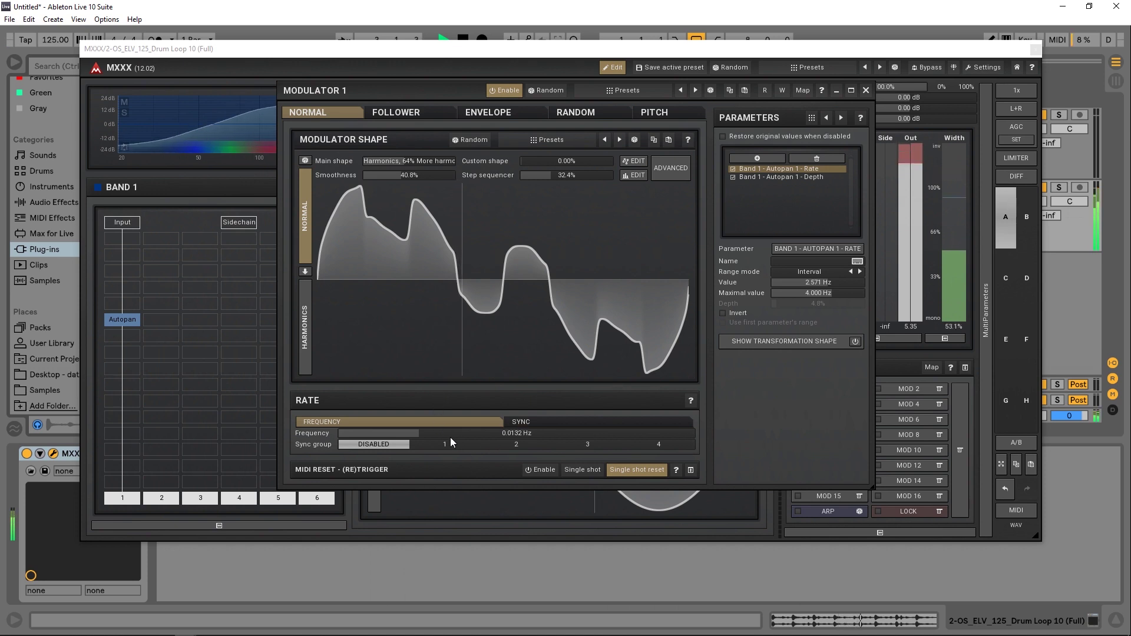
pyautogui.moveTo(450, 433); pyautogui.dragTo(450, 394)
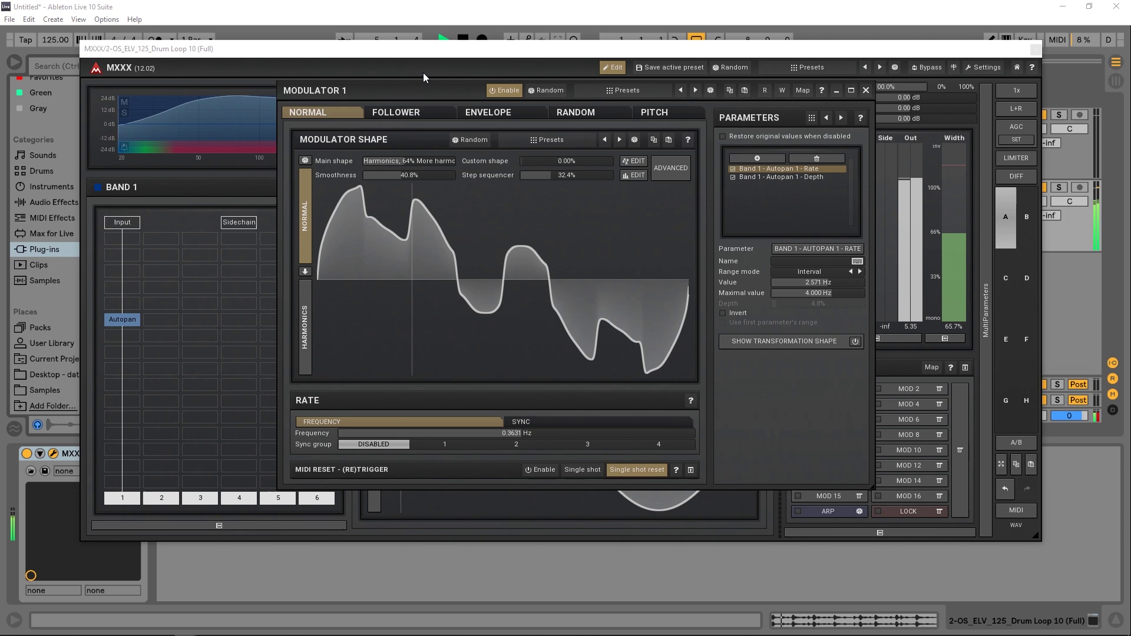
pyautogui.moveTo(402, 90); pyautogui.dragTo(499, 273)
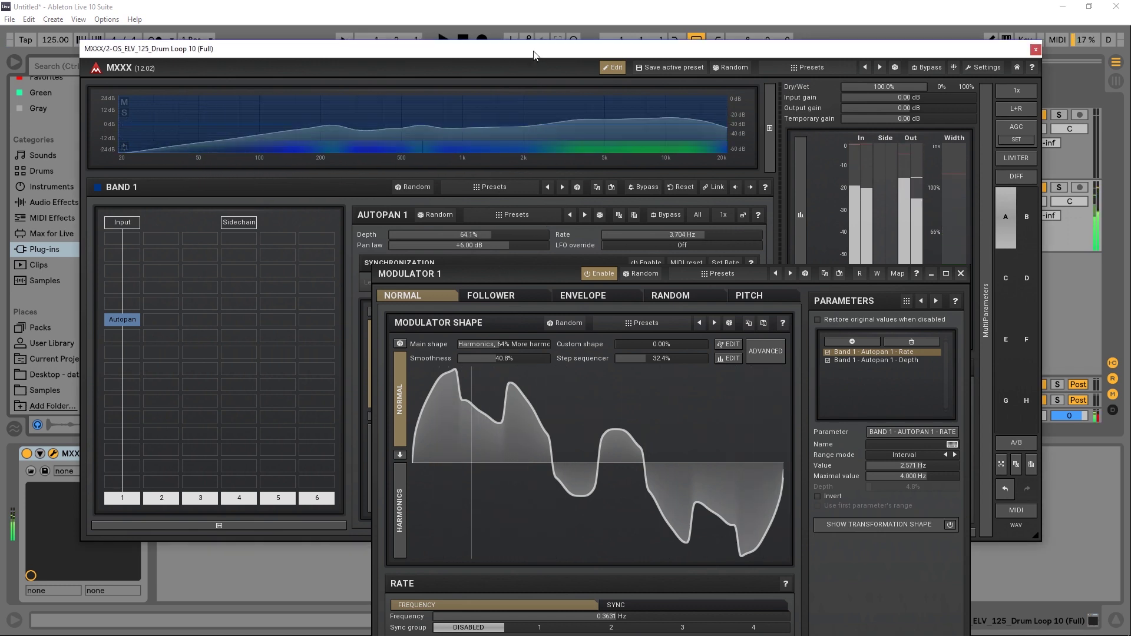
# - Stop playback, enable Modulator 1, and set the Rate mapping to 0.1563 Hz, Full range, 64.0% depth
pyautogui.press('space')
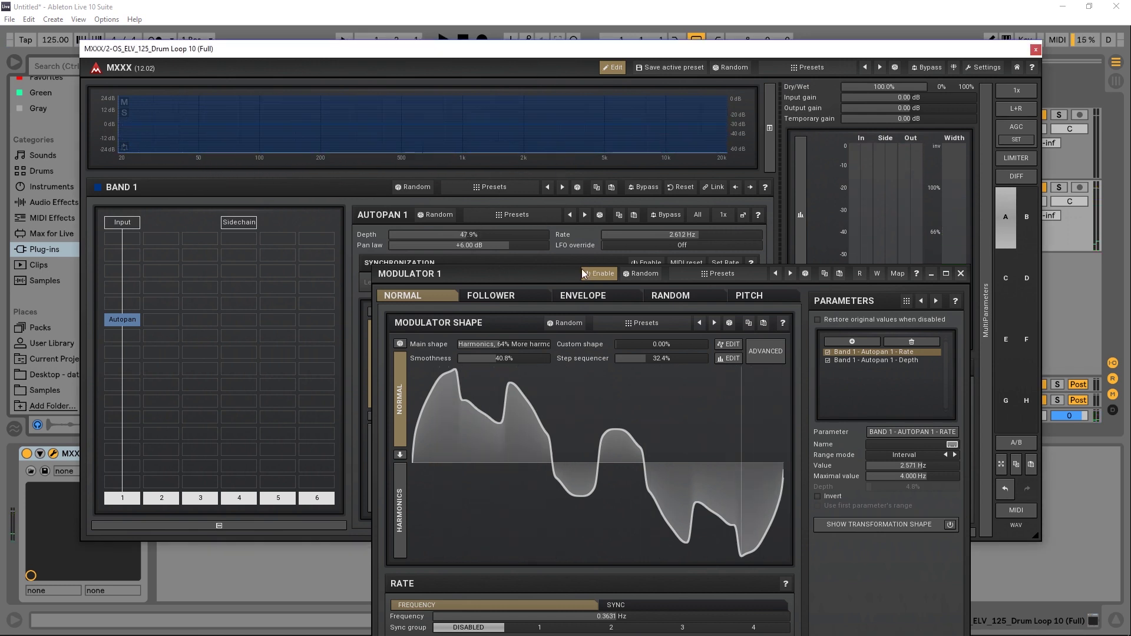
pyautogui.click(583, 273)
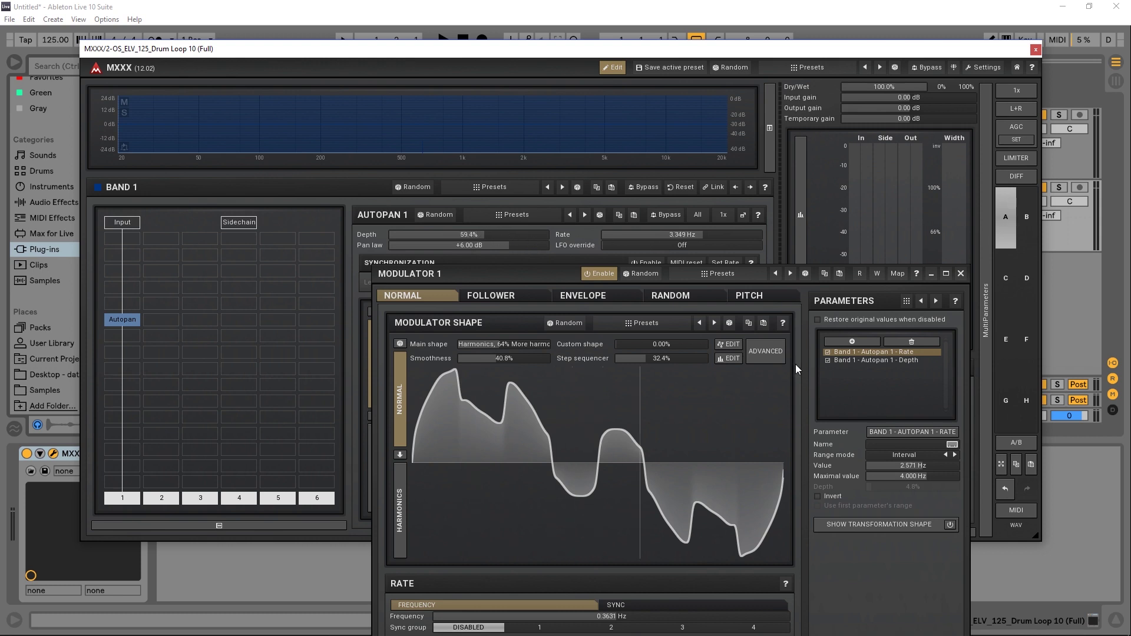
pyautogui.moveTo(512, 276); pyautogui.dragTo(487, 195)
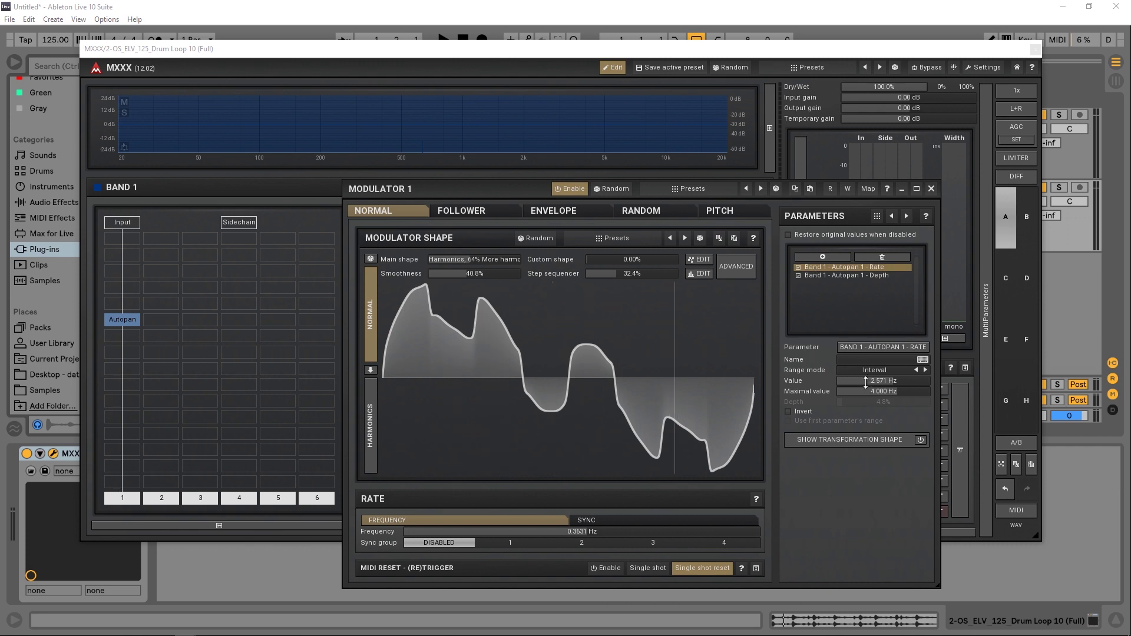
pyautogui.moveTo(866, 382)
pyautogui.mouseDown()
pyautogui.moveTo(865, 425)
pyautogui.moveTo(875, 366)
pyautogui.mouseUp()
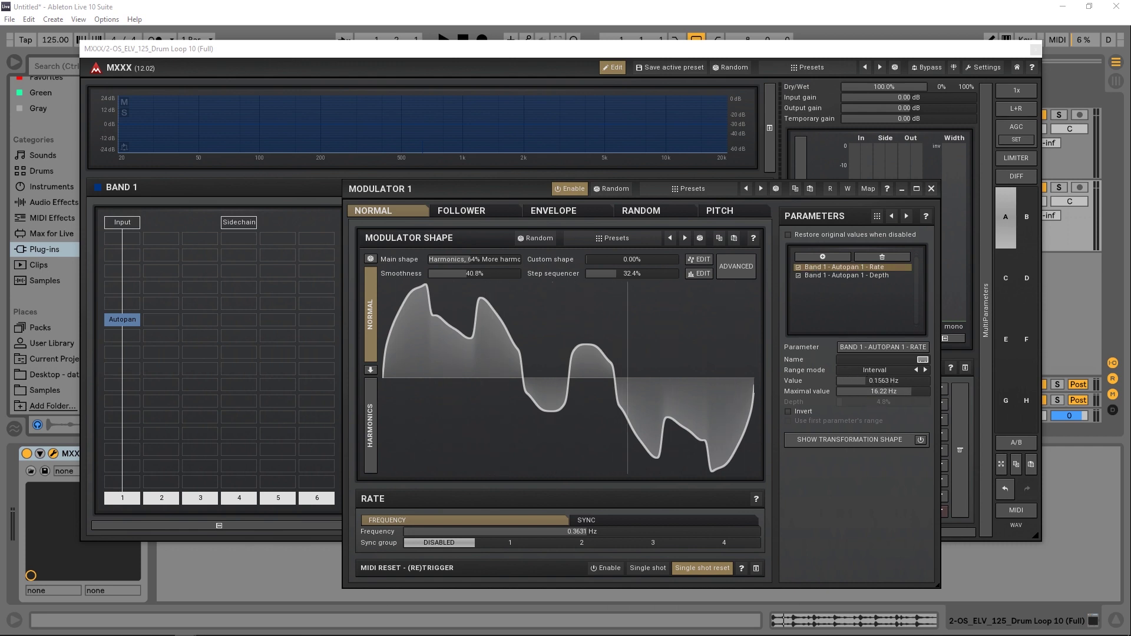
pyautogui.click(891, 375)
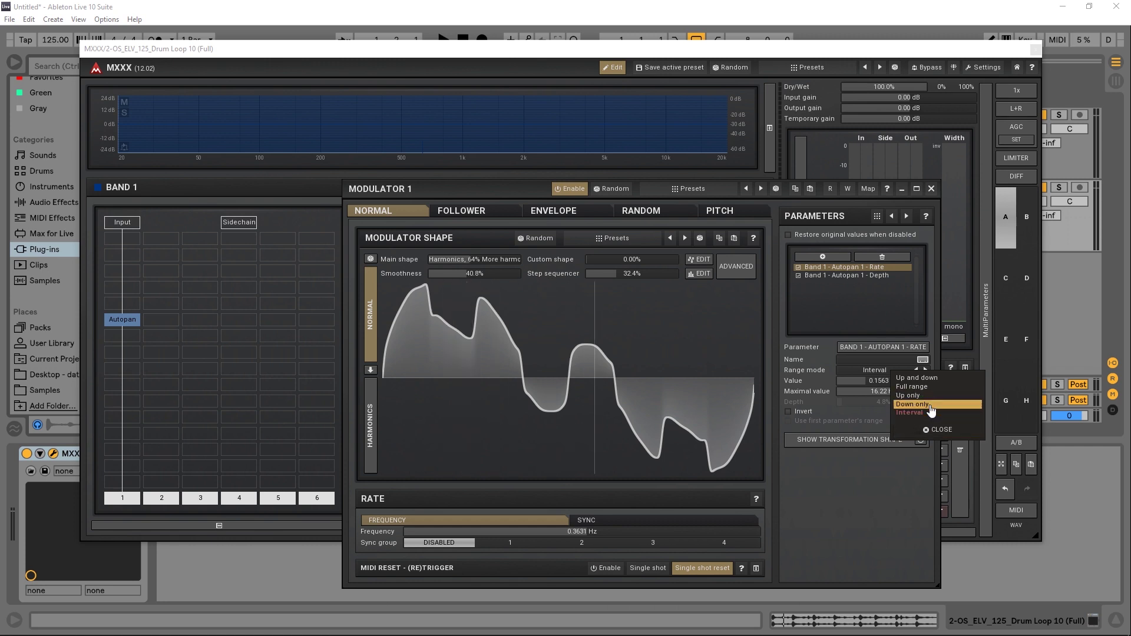
pyautogui.click(915, 386)
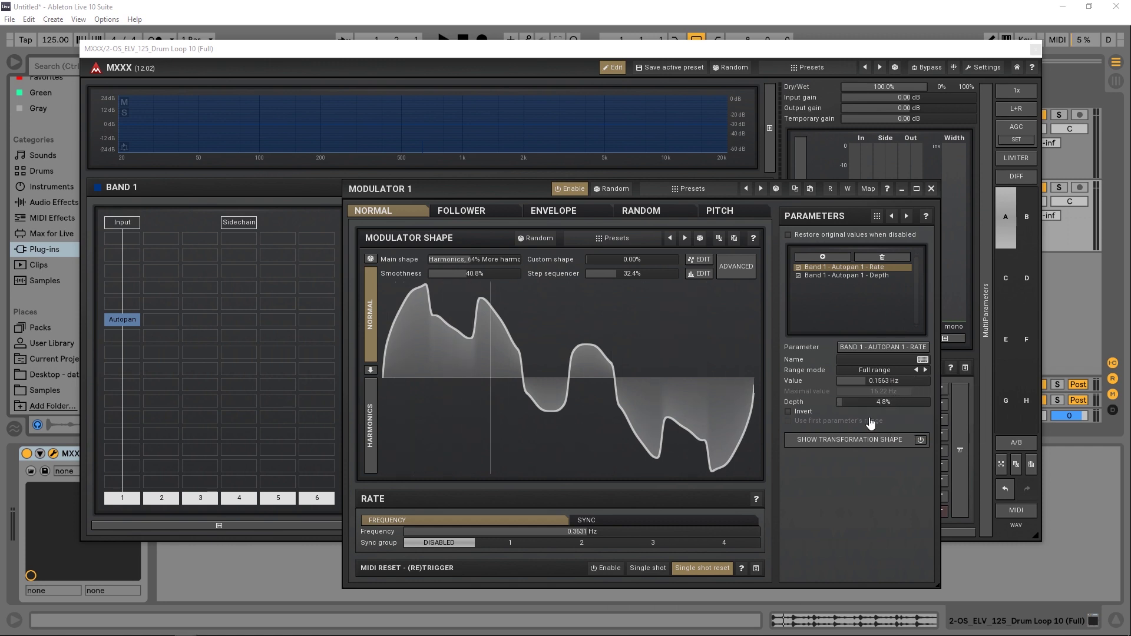
pyautogui.moveTo(869, 405); pyautogui.dragTo(868, 360)
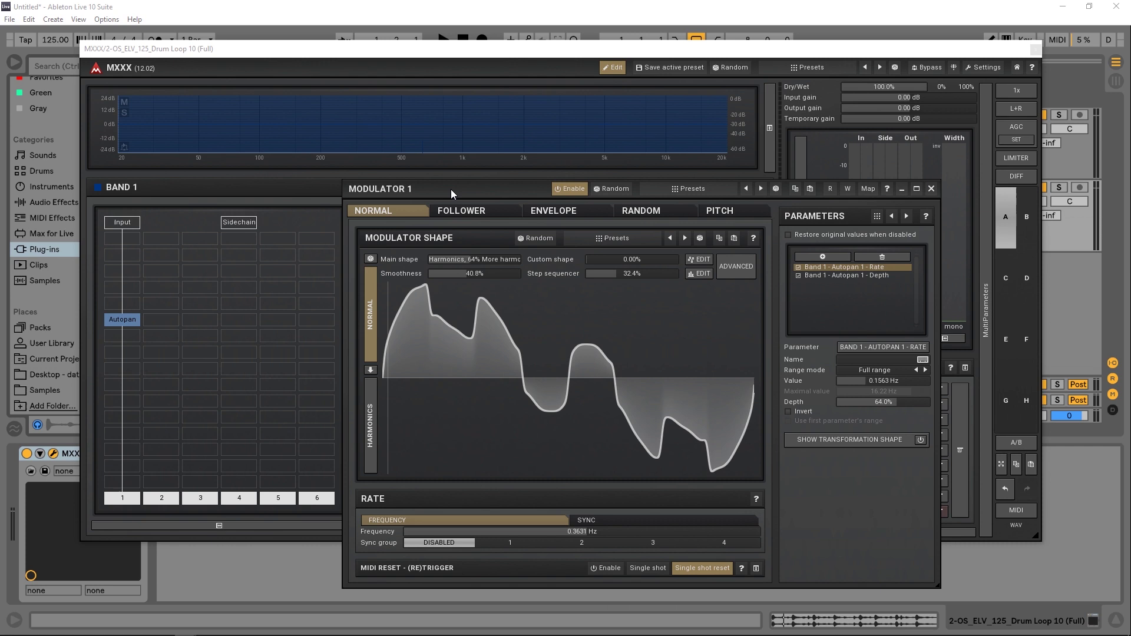
# - Select the Autopan 1 Depth mapping in Modulator 1
pyautogui.moveTo(448, 192); pyautogui.dragTo(497, 286)
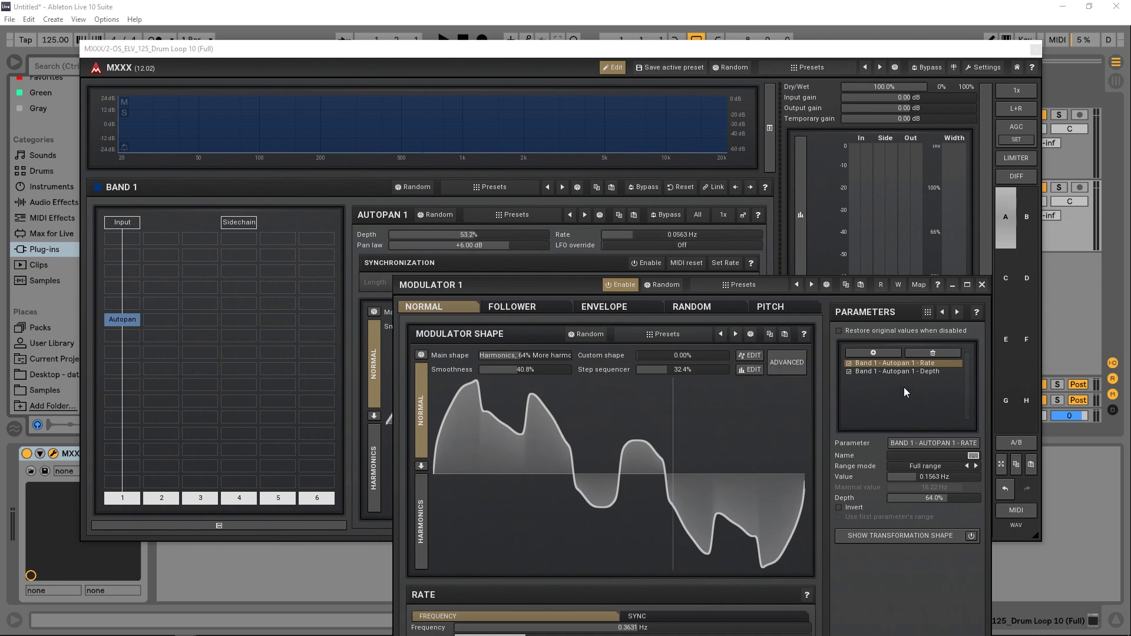
pyautogui.click(878, 370)
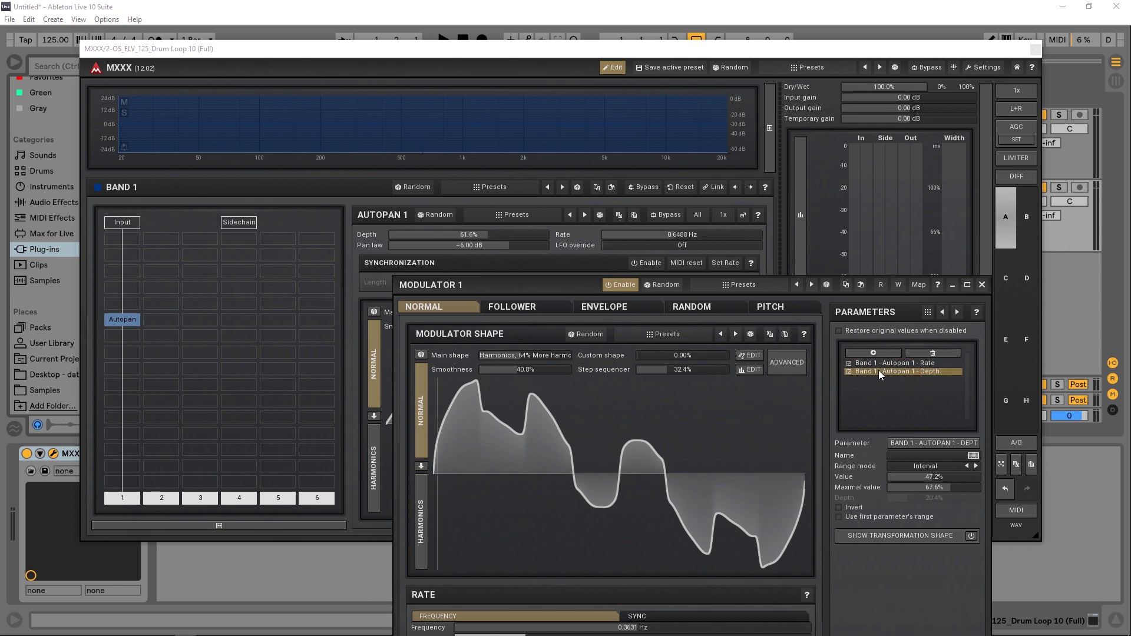
pyautogui.click(973, 455)
pyautogui.click(935, 553)
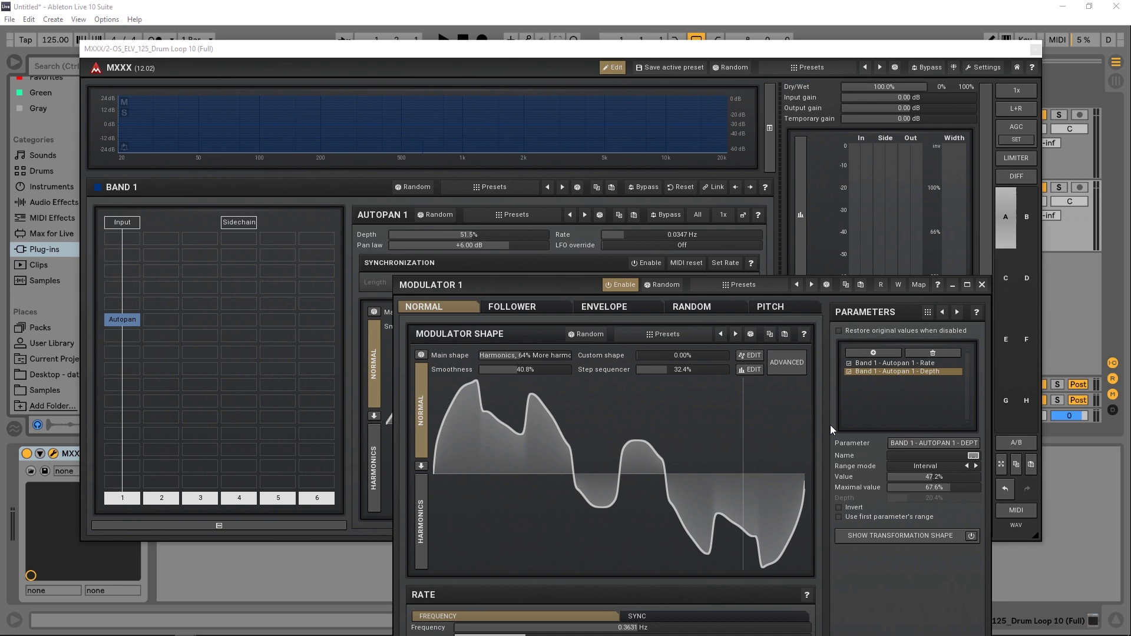
pyautogui.click(523, 305)
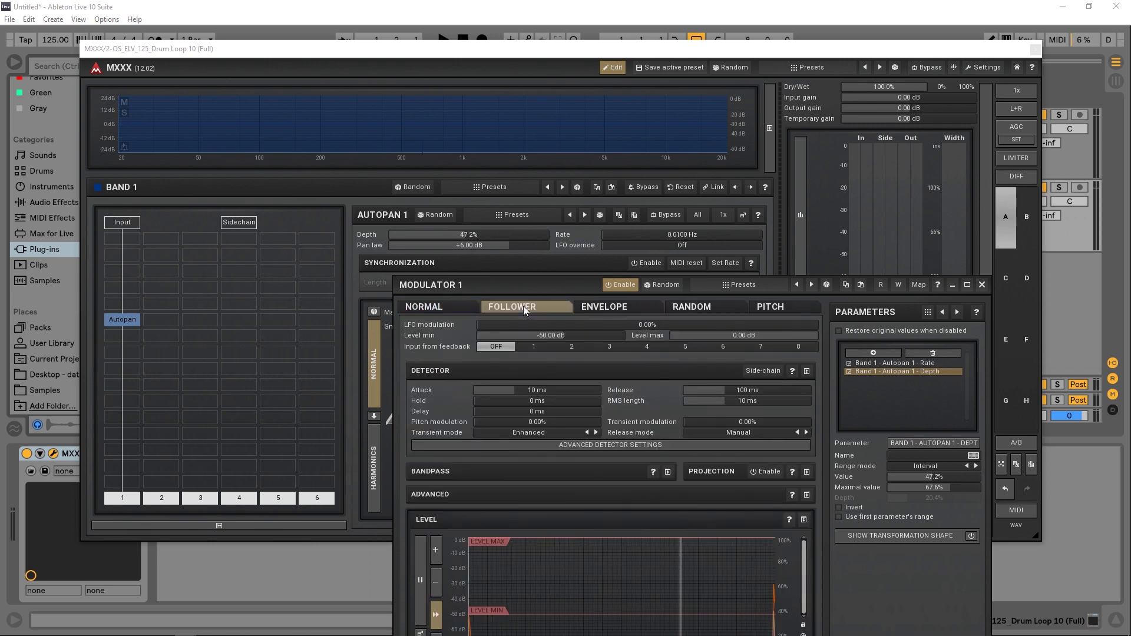
pyautogui.moveTo(522, 288); pyautogui.dragTo(509, 220)
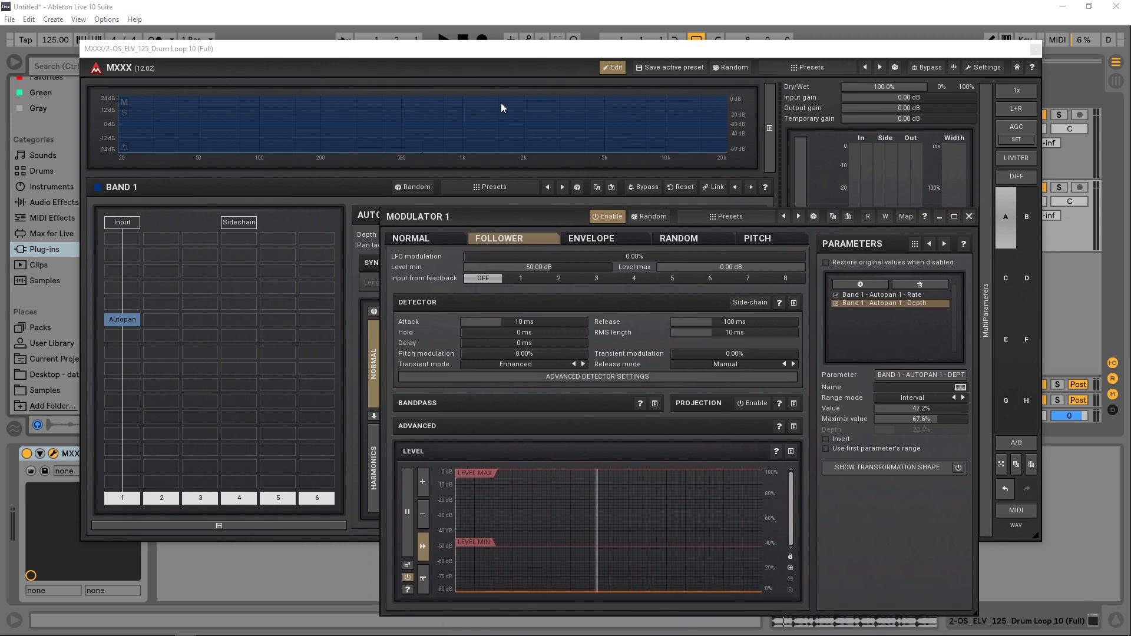
pyautogui.press('space')
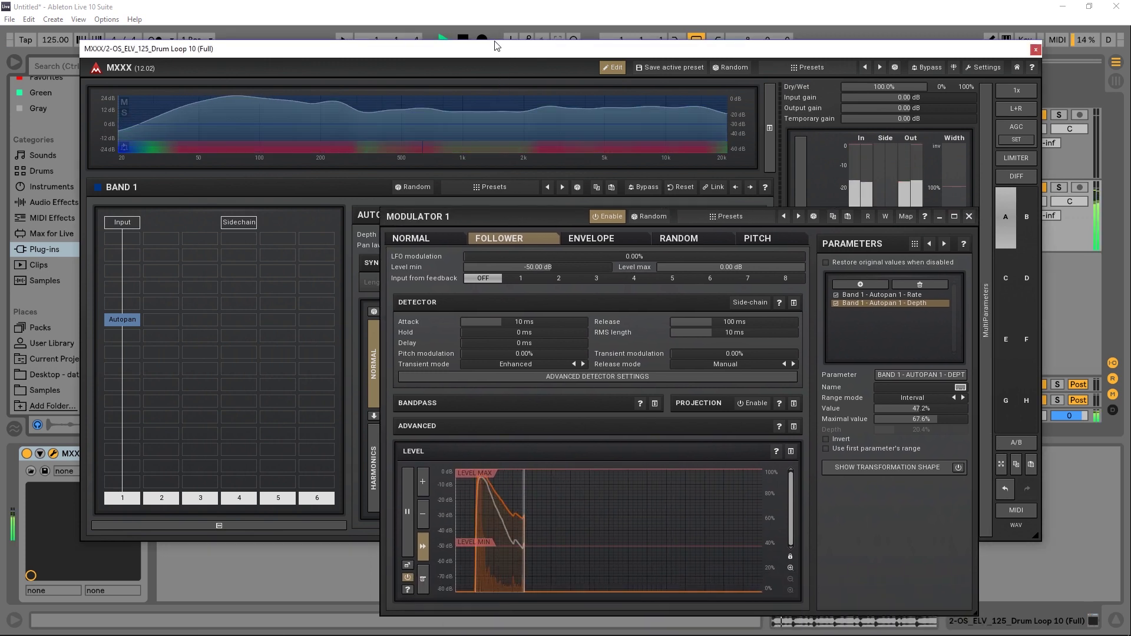
pyautogui.moveTo(525, 217); pyautogui.dragTo(546, 271)
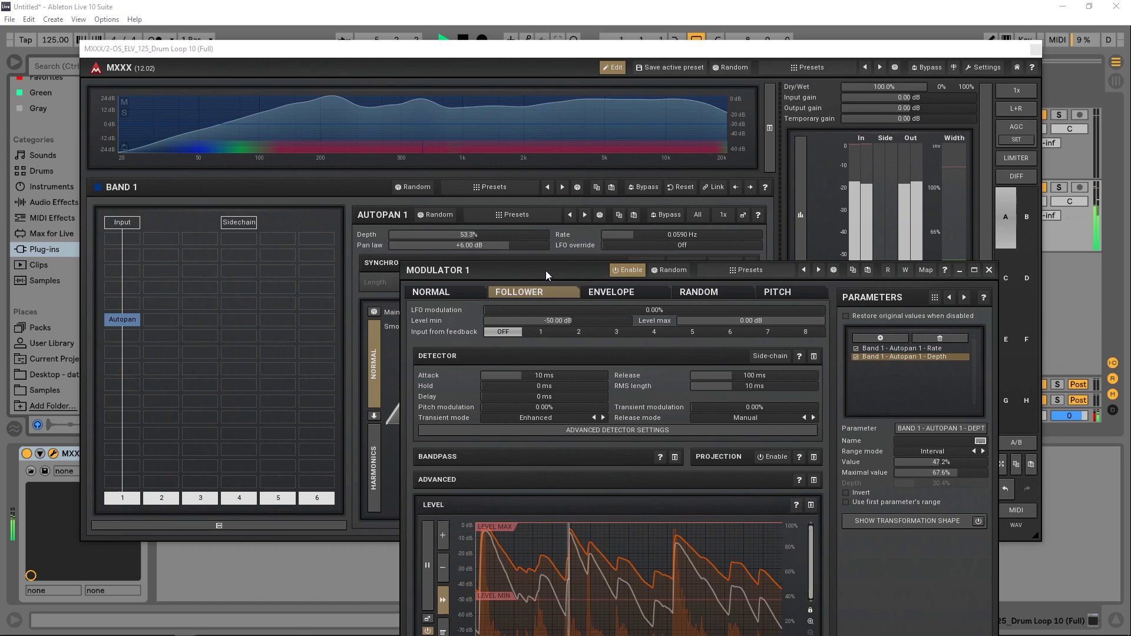
pyautogui.click(546, 49)
pyautogui.press('space')
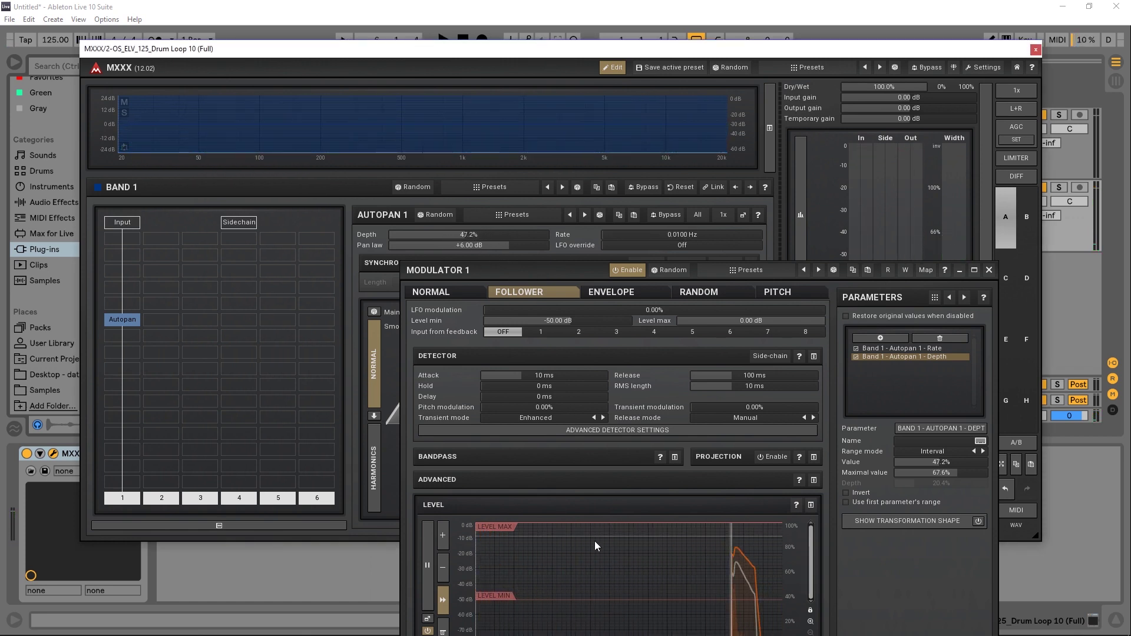
pyautogui.click(607, 293)
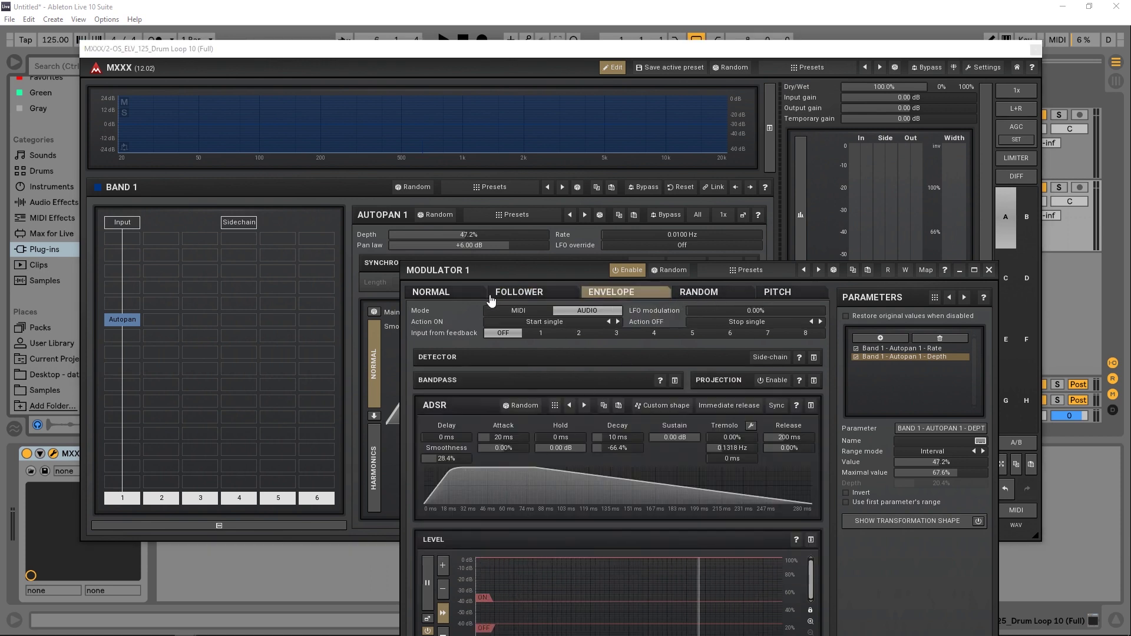
# - Return to the shape view and randomize Modulator 1's settings several times
pyautogui.click(448, 293)
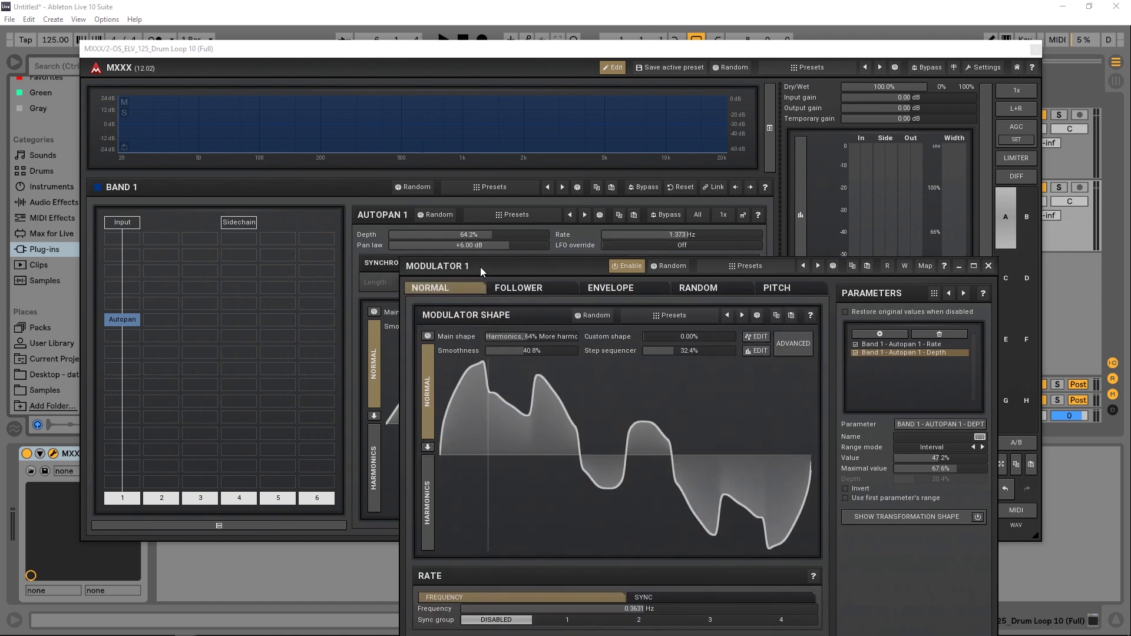
pyautogui.moveTo(480, 267); pyautogui.dragTo(419, 127)
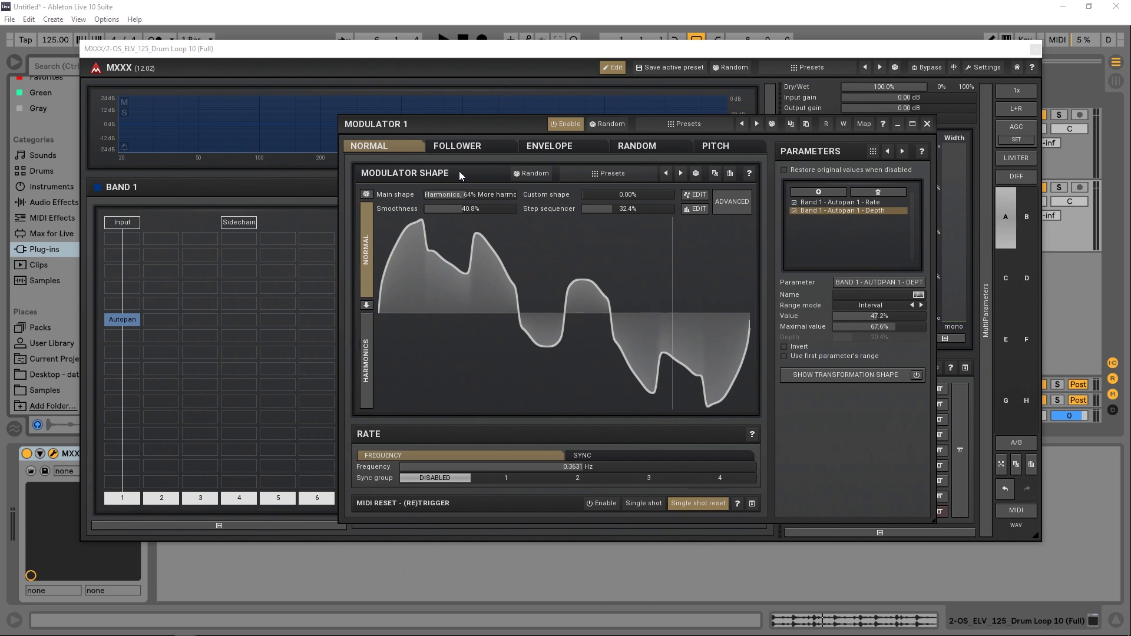
pyautogui.click(526, 173)
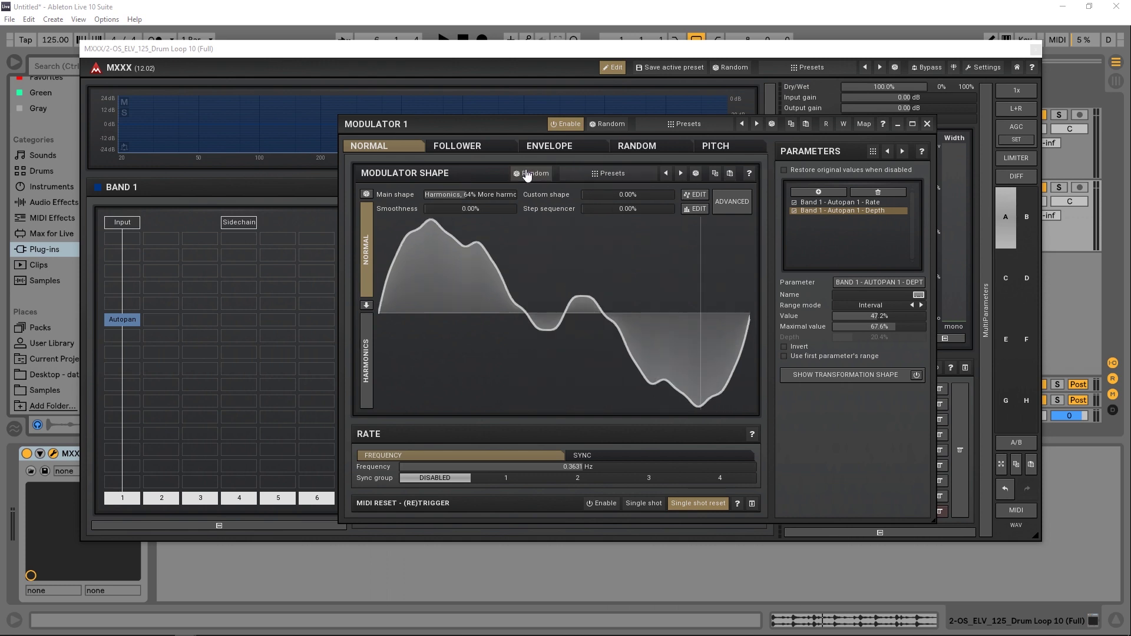
pyautogui.click(613, 125)
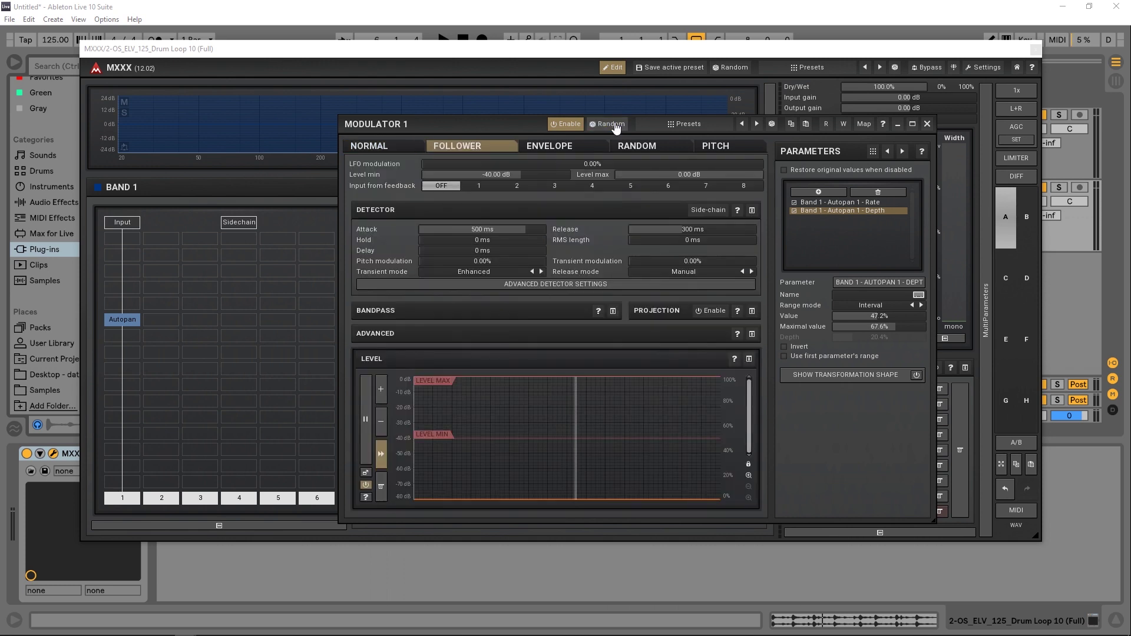
pyautogui.click(613, 125)
pyautogui.click(613, 125)
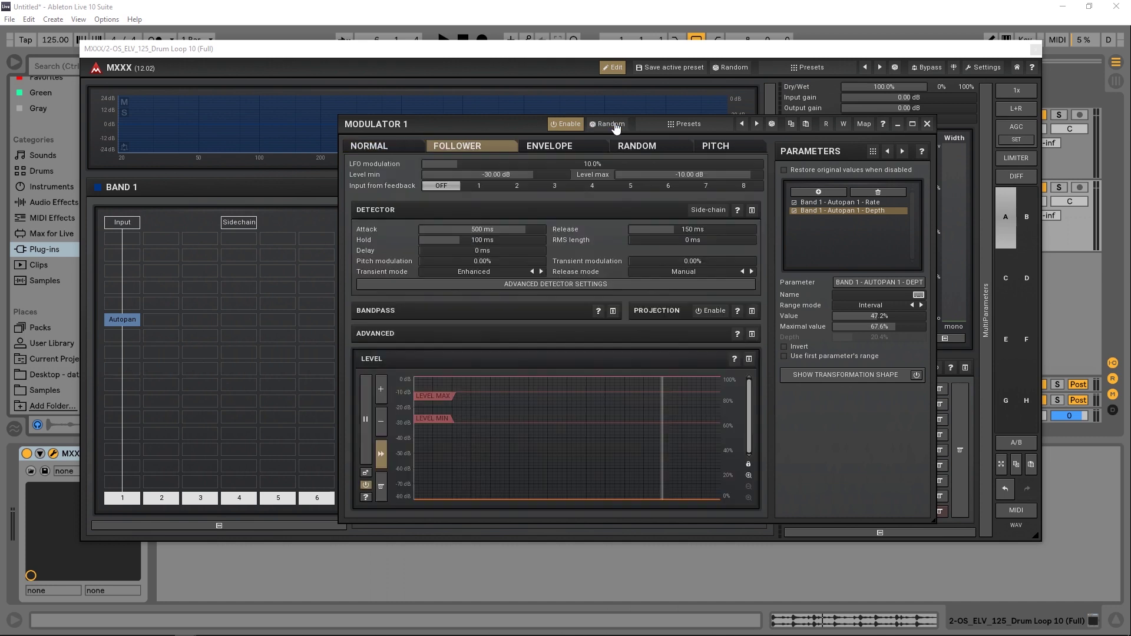
pyautogui.click(616, 127)
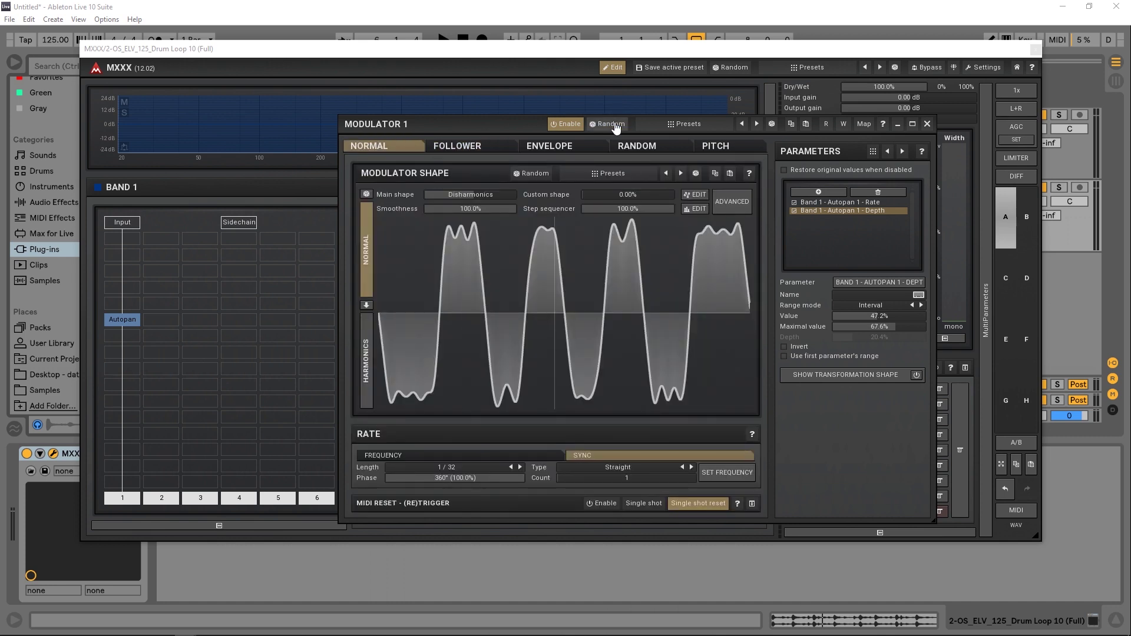
# - While the loop plays, randomize until a 0.0500 Hz triangle, then close Modulator 1
pyautogui.press('space')
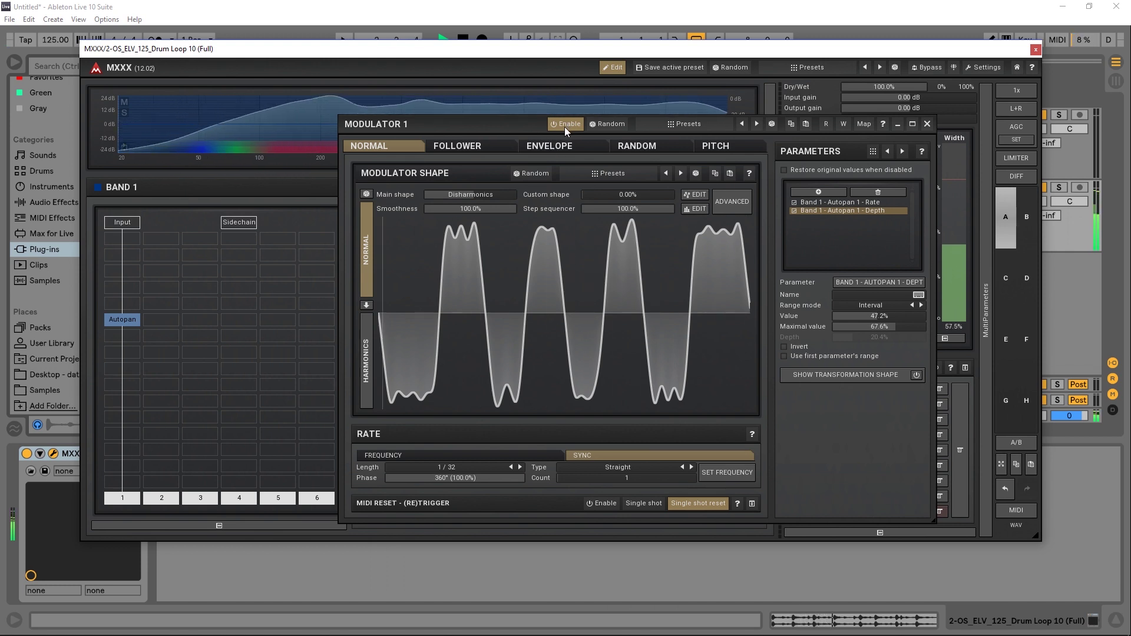
pyautogui.click(597, 127)
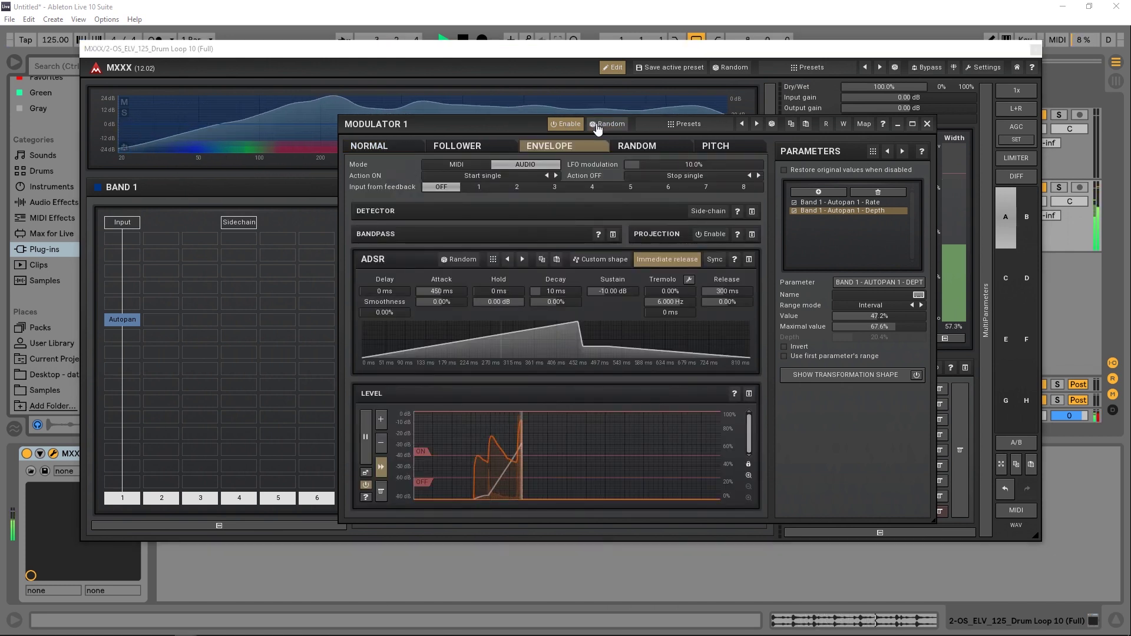
pyautogui.click(597, 127)
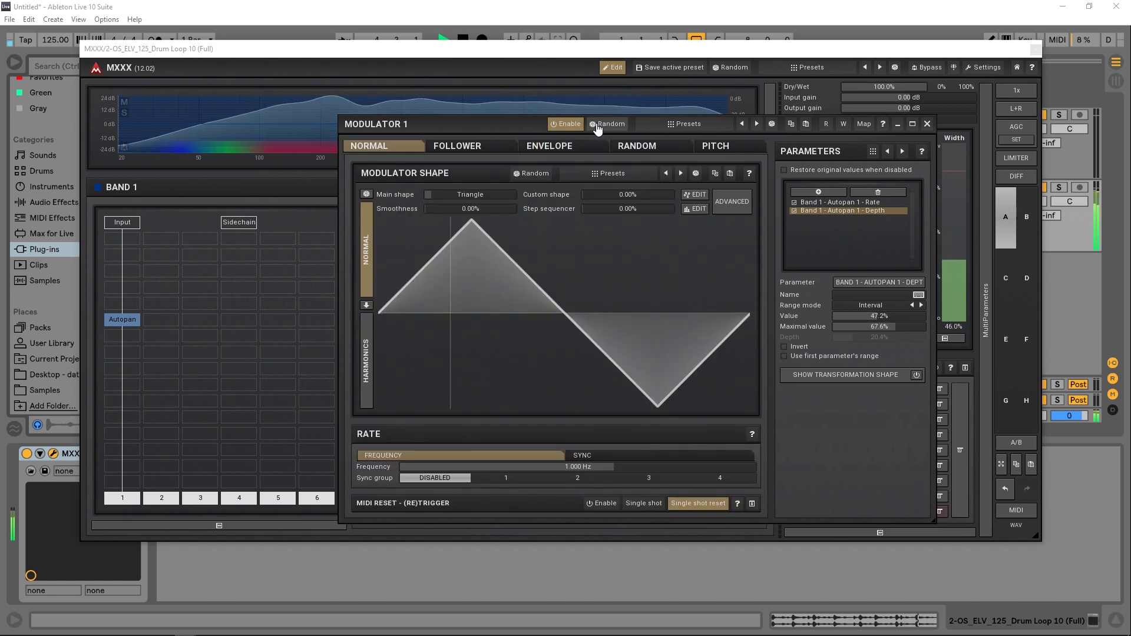
pyautogui.click(597, 127)
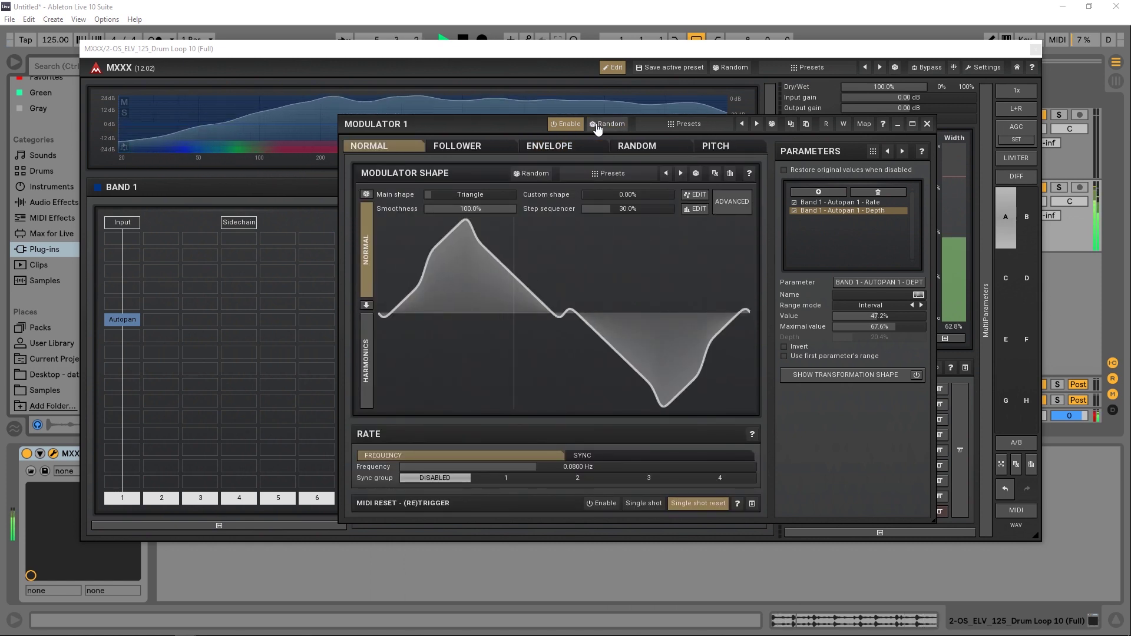
pyautogui.click(597, 127)
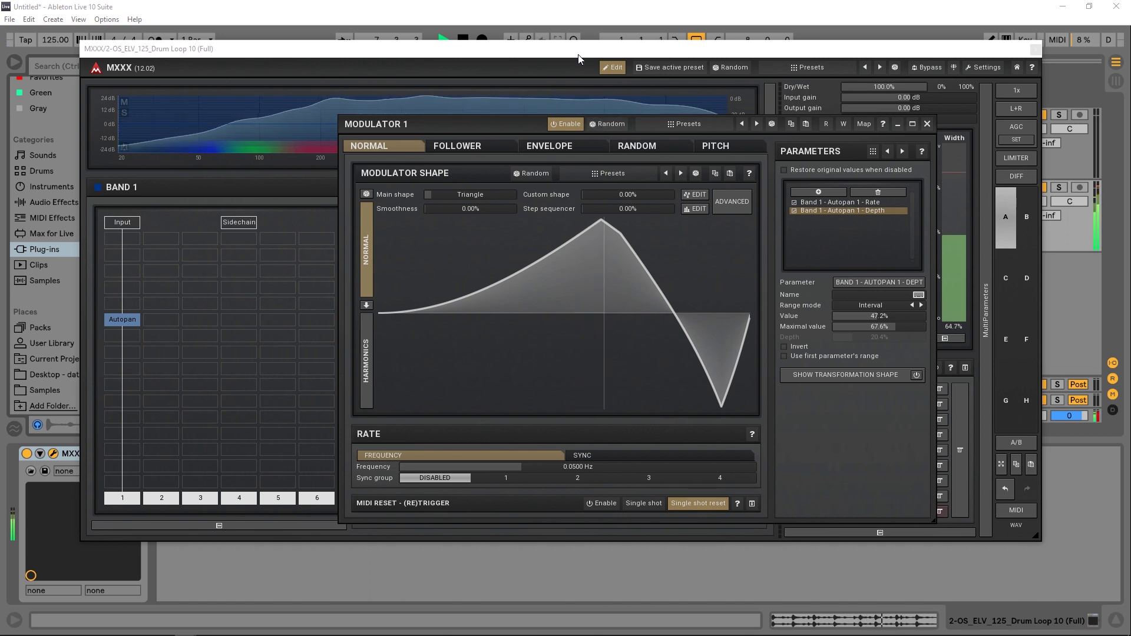
pyautogui.press('space')
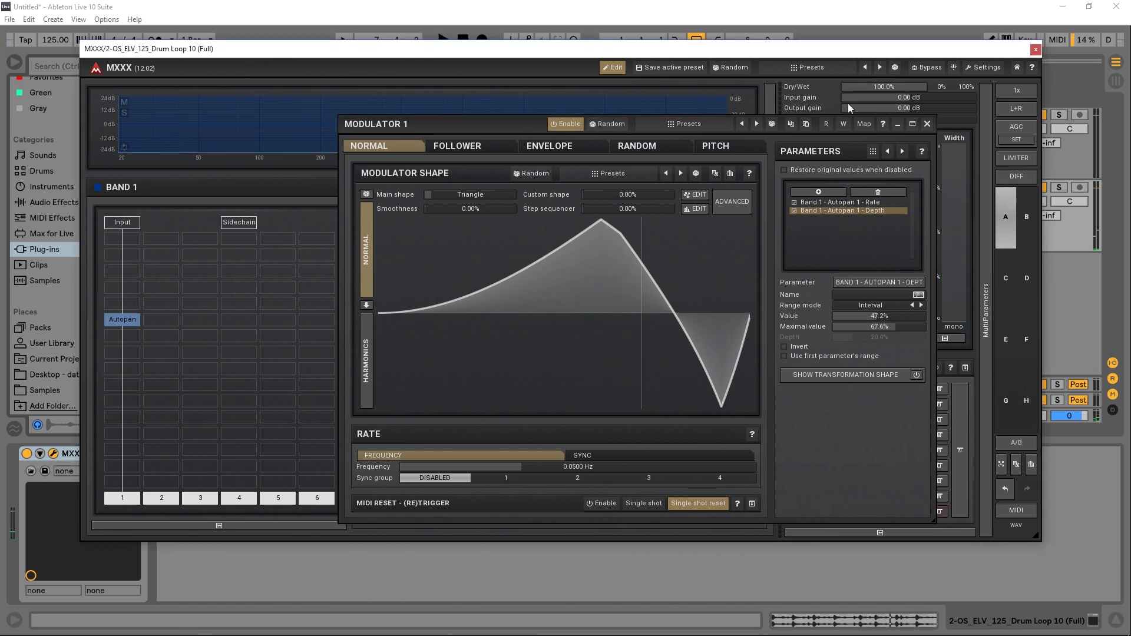
pyautogui.click(927, 123)
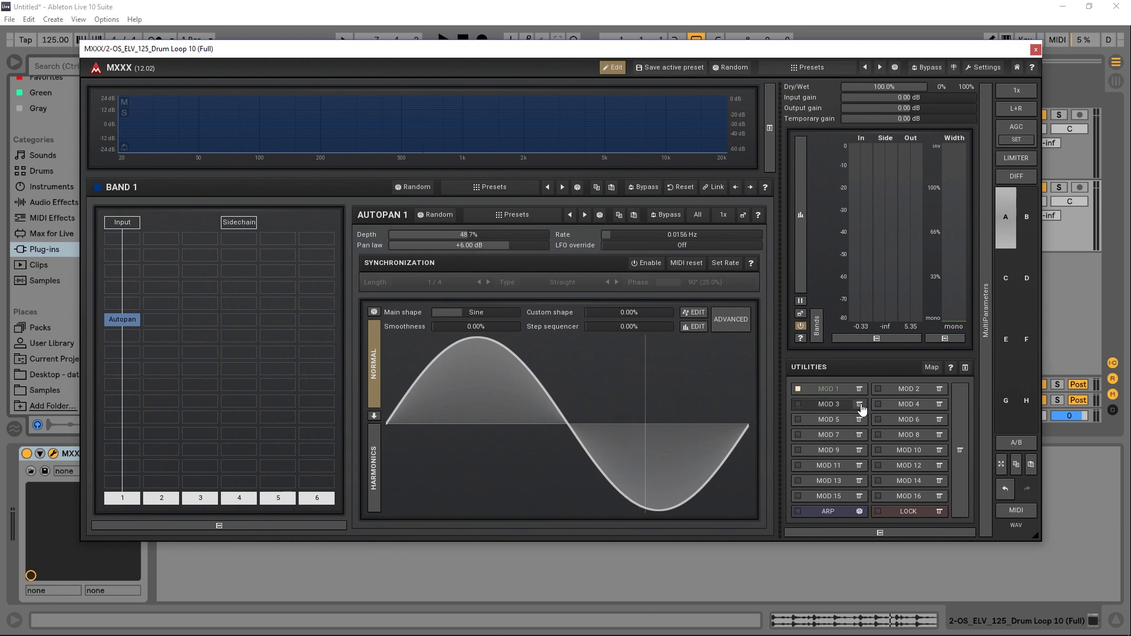
# - Insert a Reverb module beside Autopan and open MOD 3's learn options
pyautogui.click(153, 320)
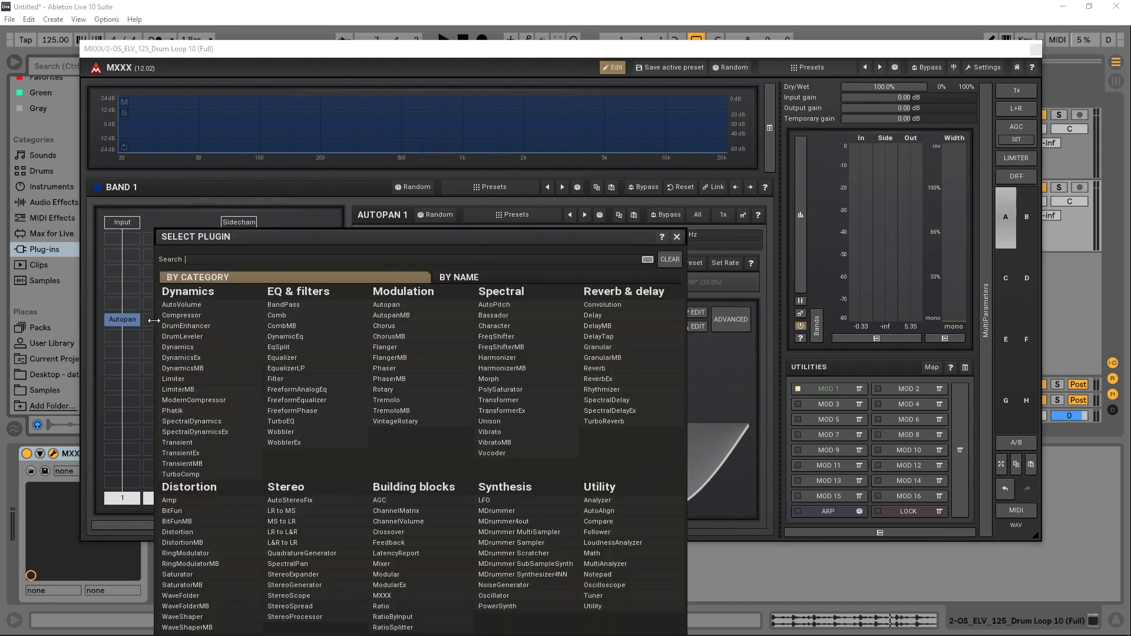
pyautogui.click(591, 368)
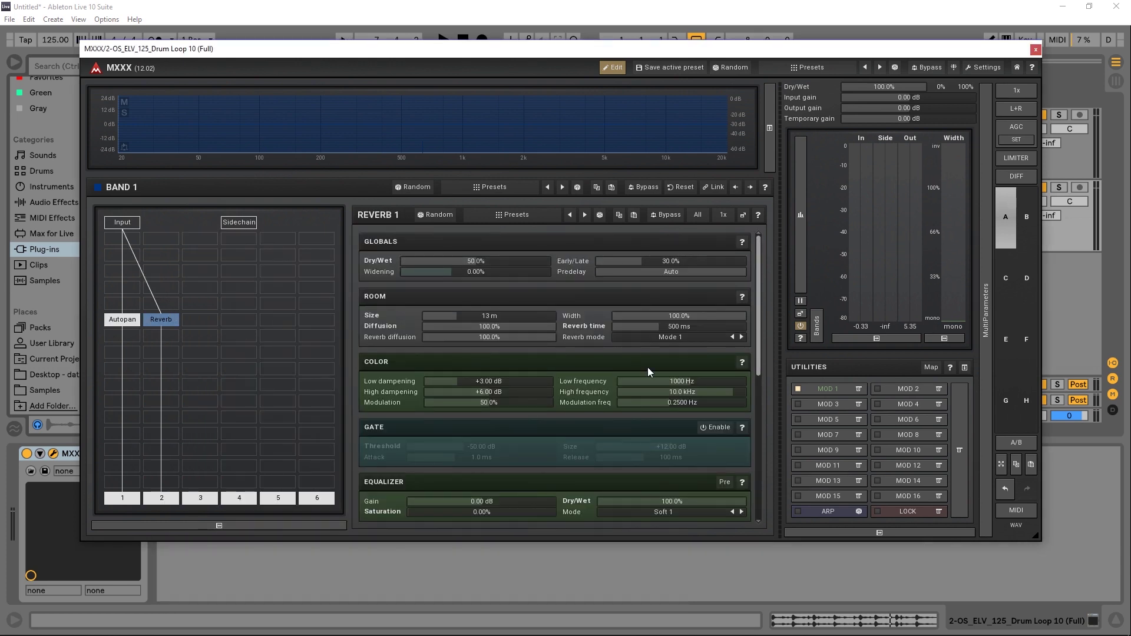
pyautogui.click(858, 405)
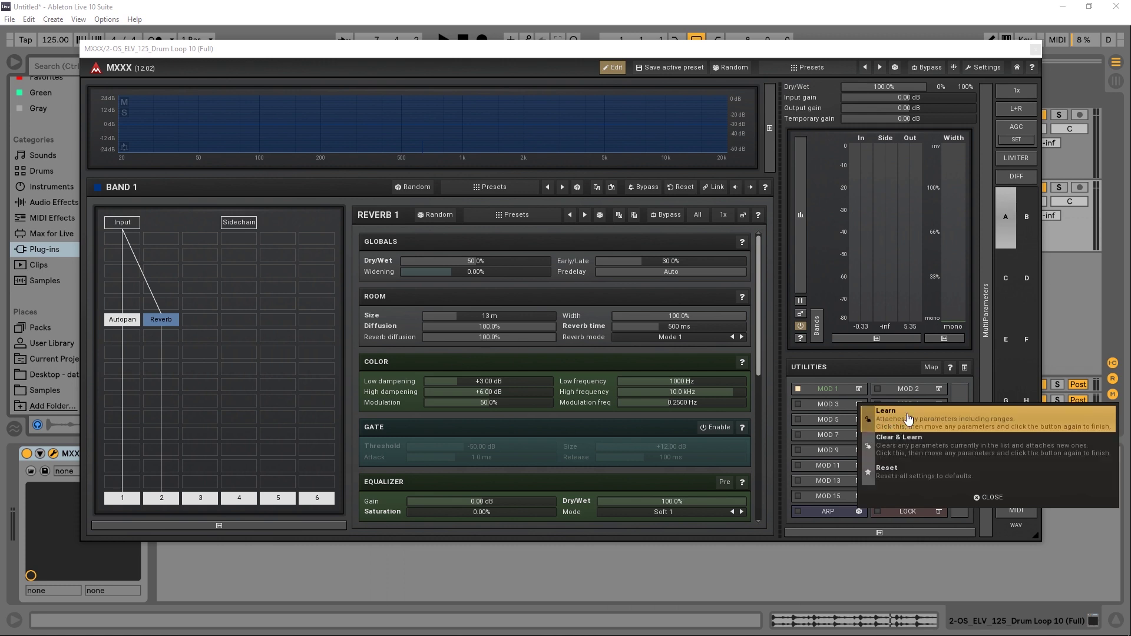
# - Learn Reverb Room Size, Reverb time and Dry/Wet onto MOD 3, audition, then randomize the preset
pyautogui.click(925, 420)
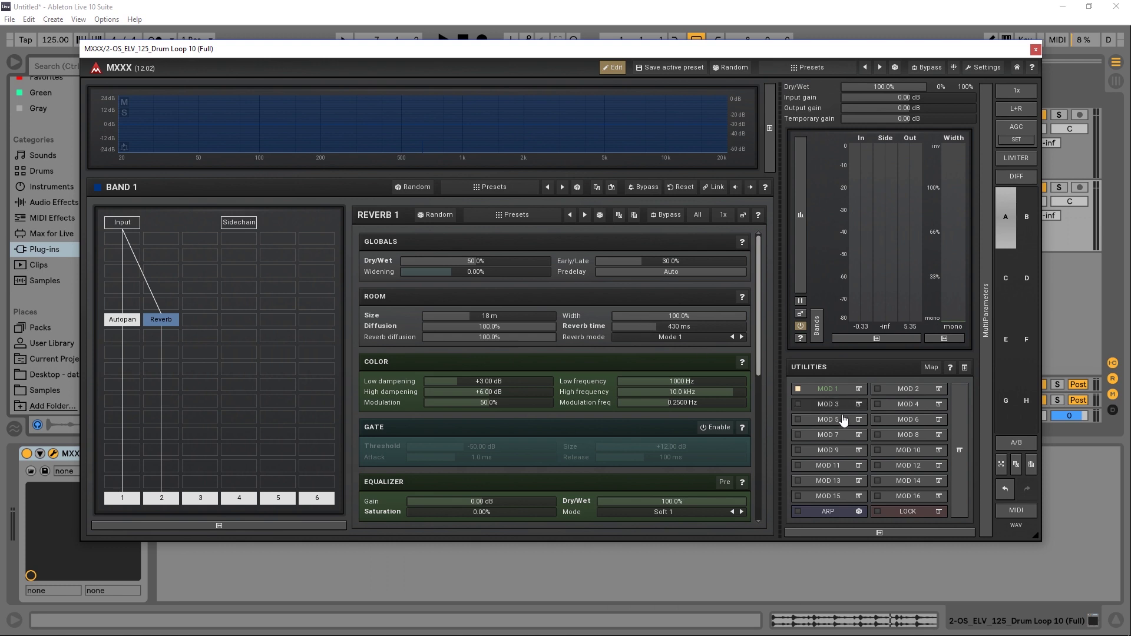
pyautogui.click(798, 405)
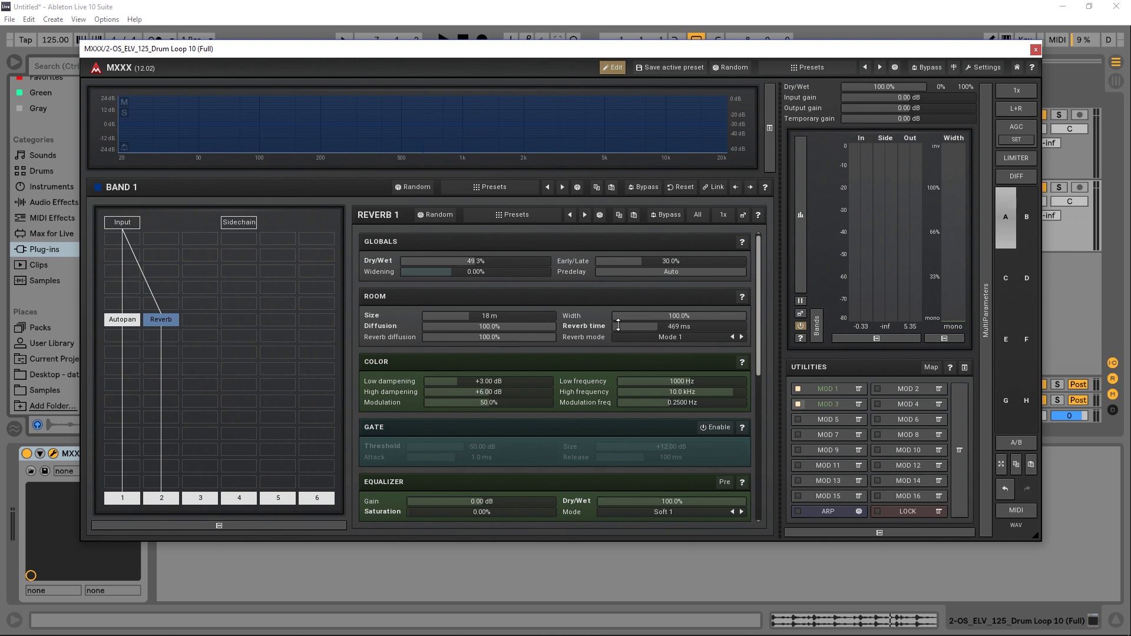
pyautogui.press('space')
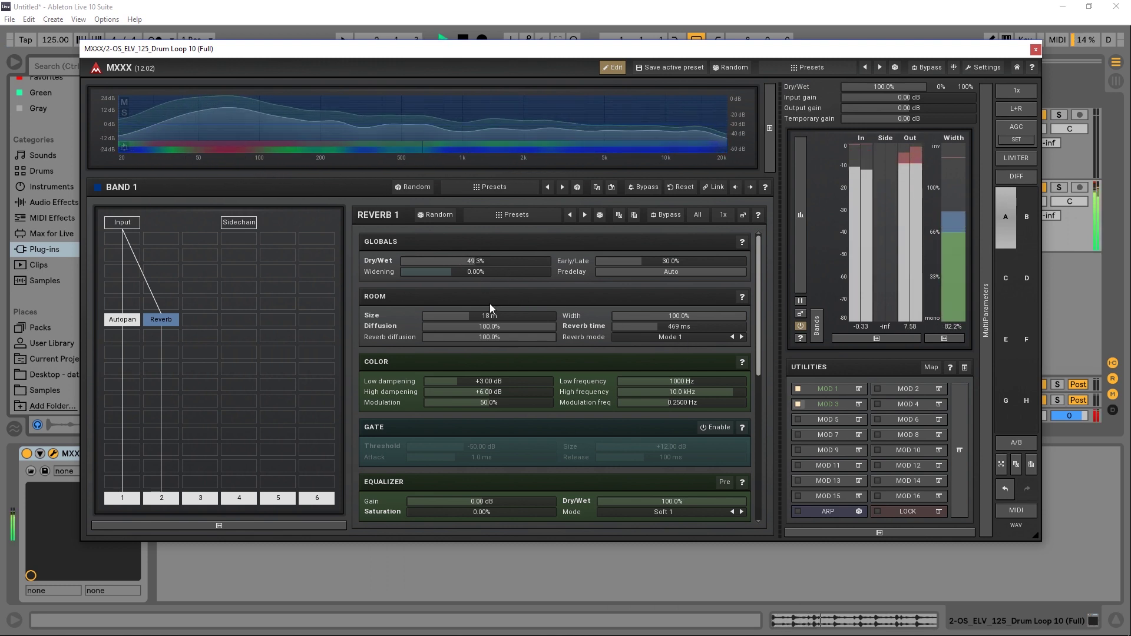
pyautogui.press('space')
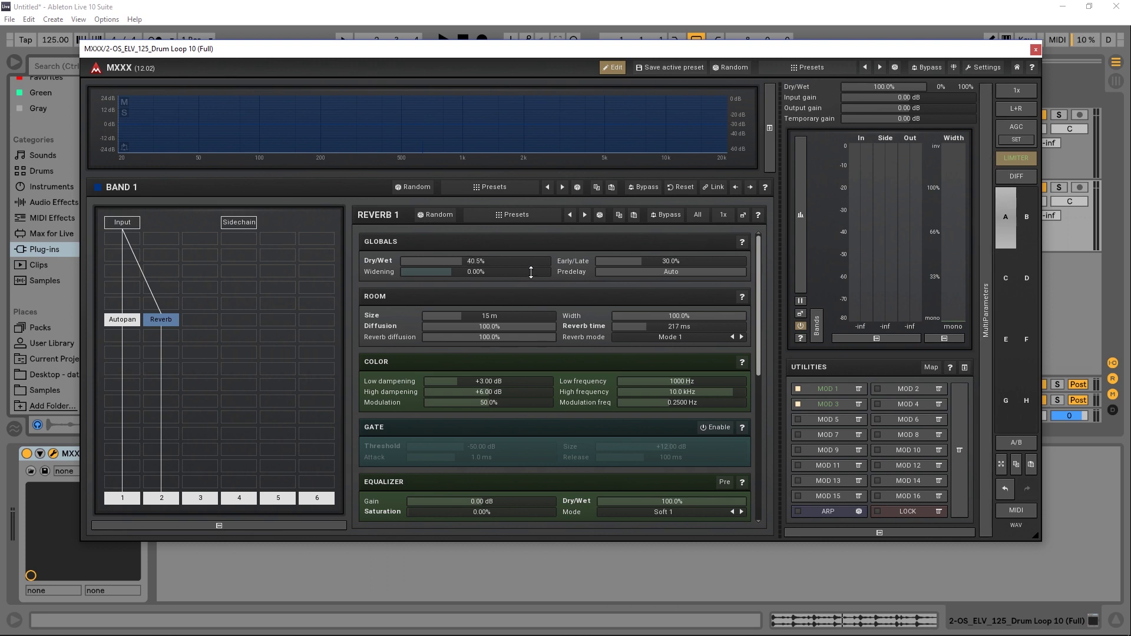
pyautogui.click(716, 70)
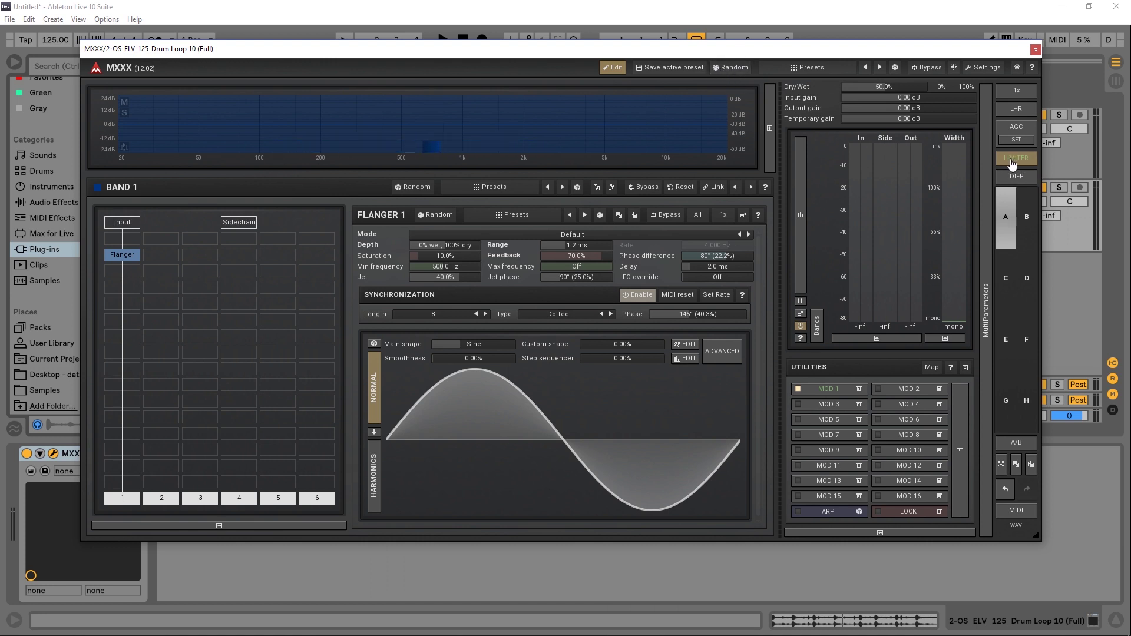
# - Turn on the LIMITER and briefly play back the Flanger preset
pyautogui.click(1013, 164)
pyautogui.press('space')
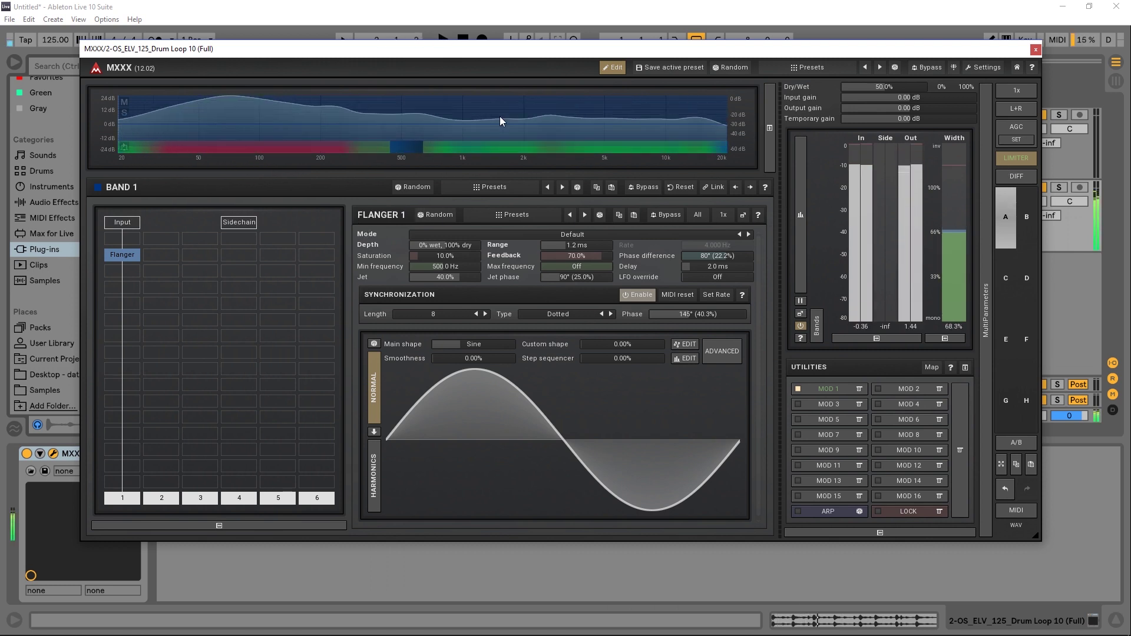
pyautogui.press('space')
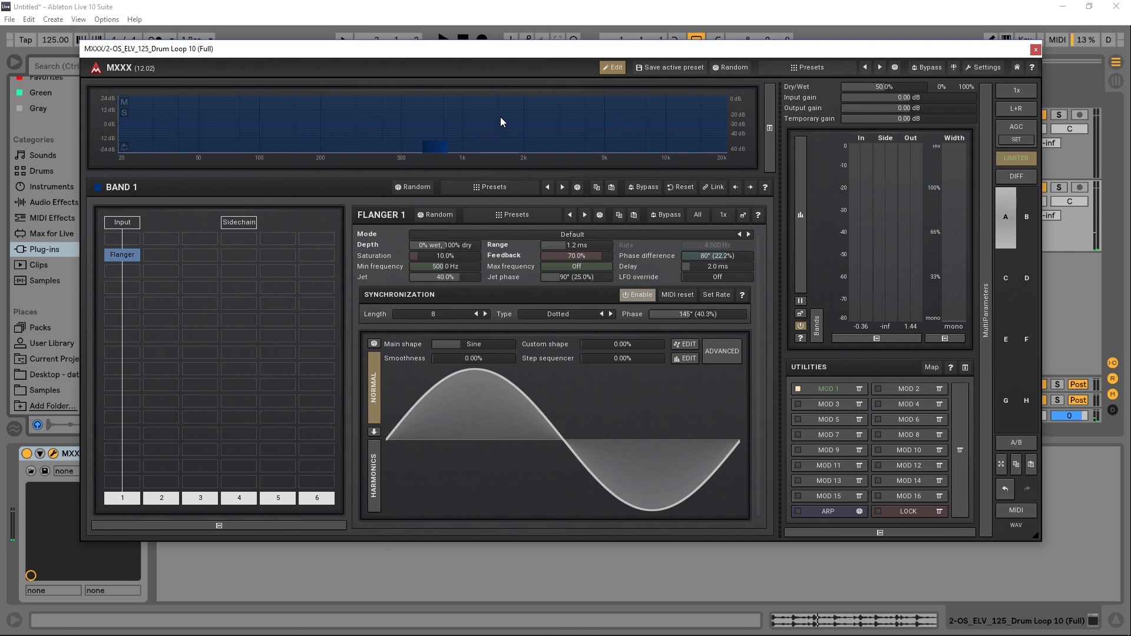